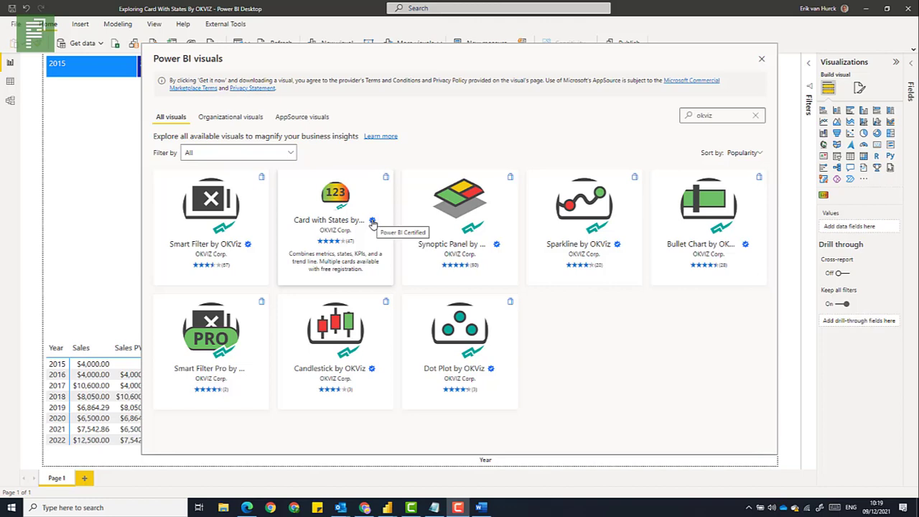
# View the Card with States AppSource details, then close the visuals marketplace
pyautogui.click(373, 225)
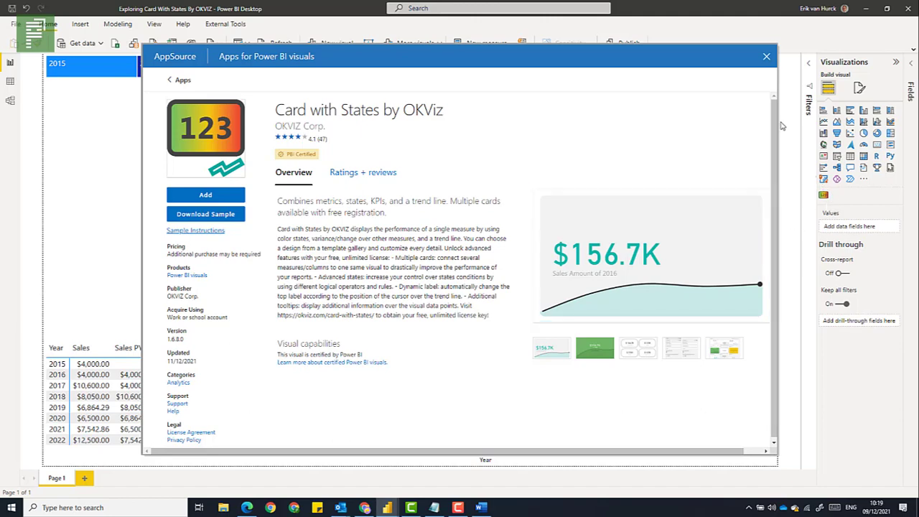
pyautogui.click(765, 57)
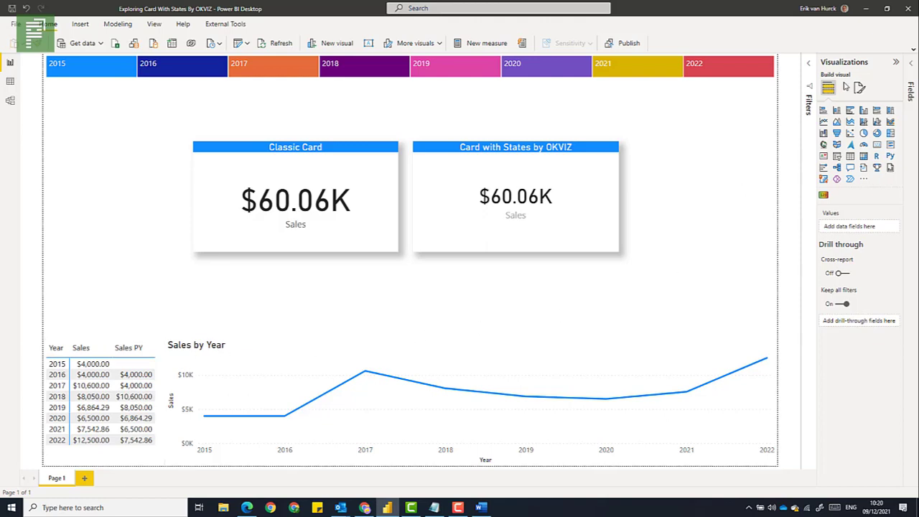
# Inspect the Sales PY measure formula in the Sales example table
pyautogui.click(910, 66)
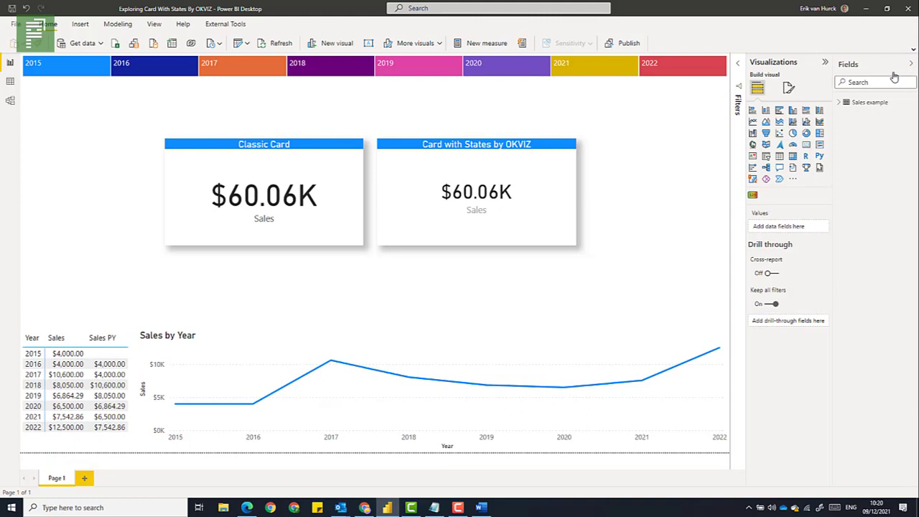
pyautogui.click(842, 104)
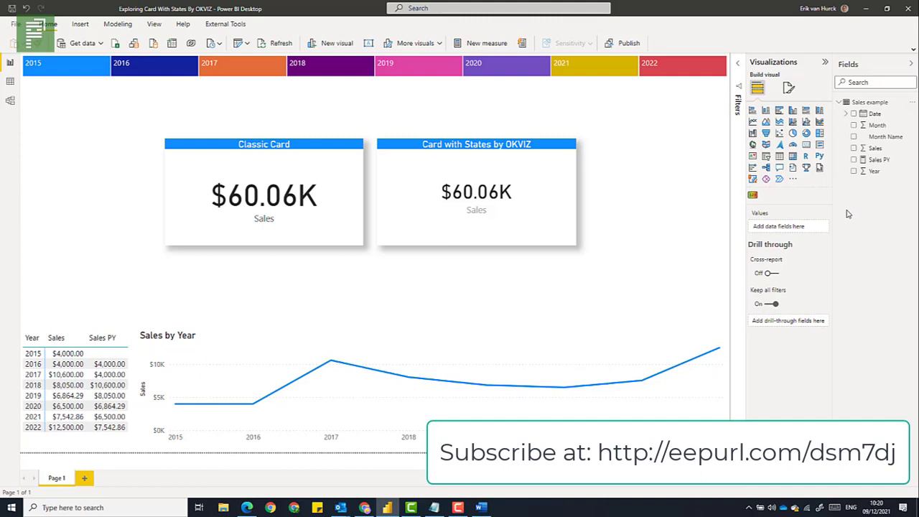
pyautogui.click(879, 159)
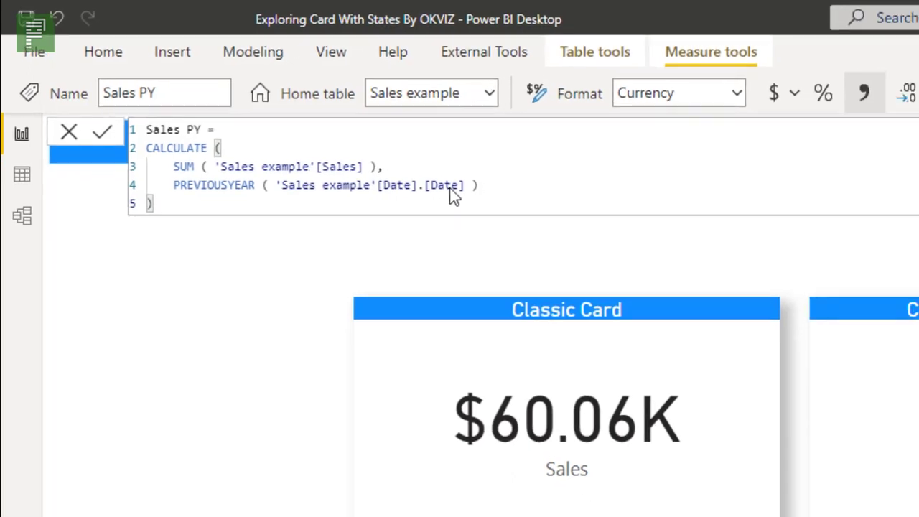
# Filter the report to 2021 so both cards show $7.54K and OKVIZ shows +16%
pyautogui.click(168, 327)
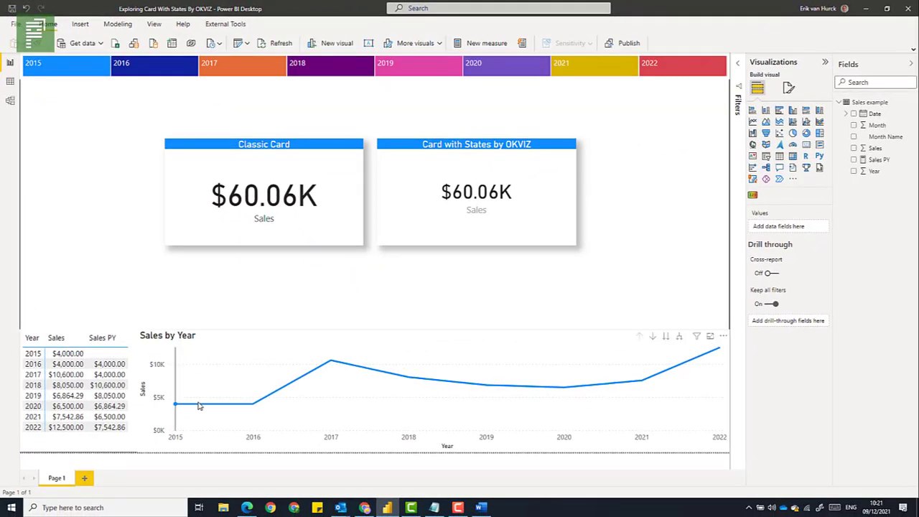
pyautogui.moveTo(241, 406)
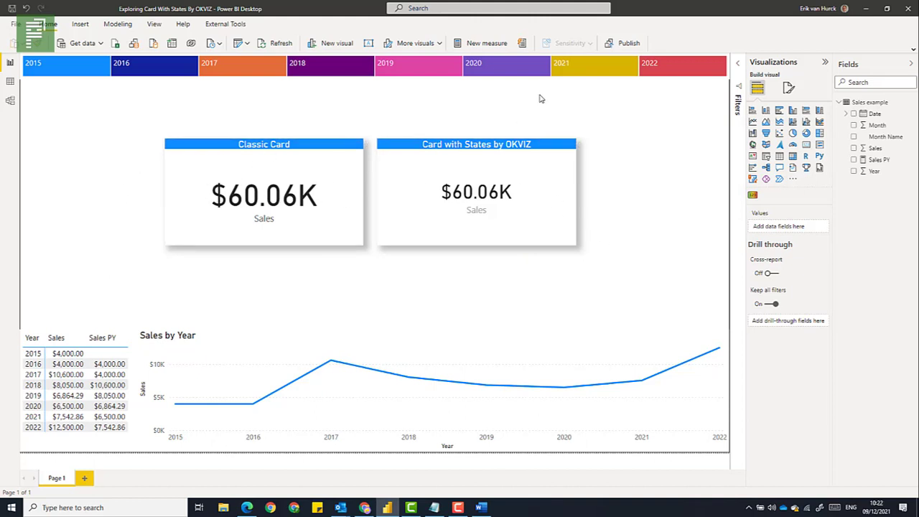
pyautogui.click(562, 72)
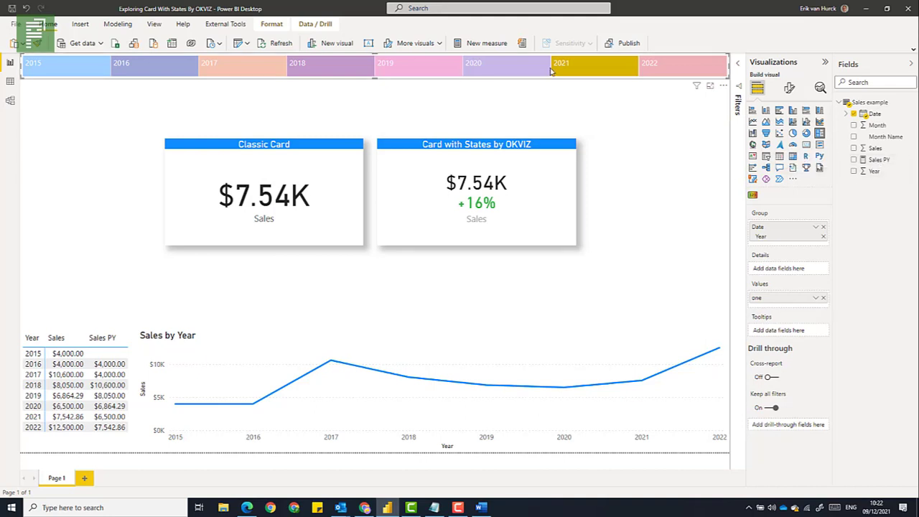
# Compare the cards across years 2017–2021, then clear the year filter back to $60.06K
pyautogui.click(516, 67)
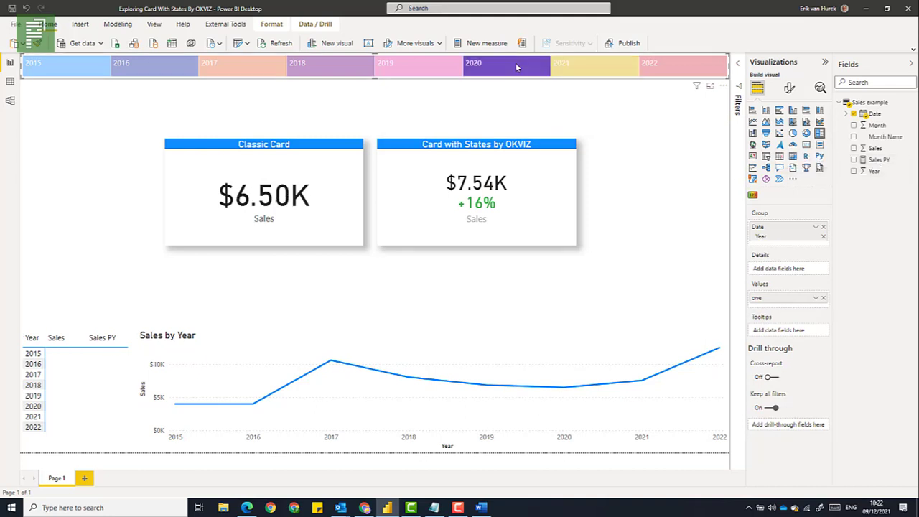
pyautogui.click(435, 67)
pyautogui.click(364, 68)
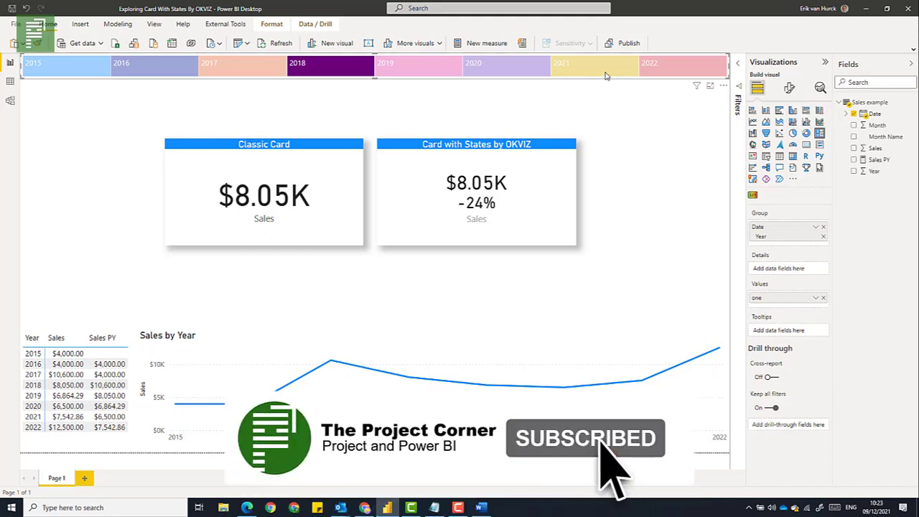
pyautogui.click(557, 65)
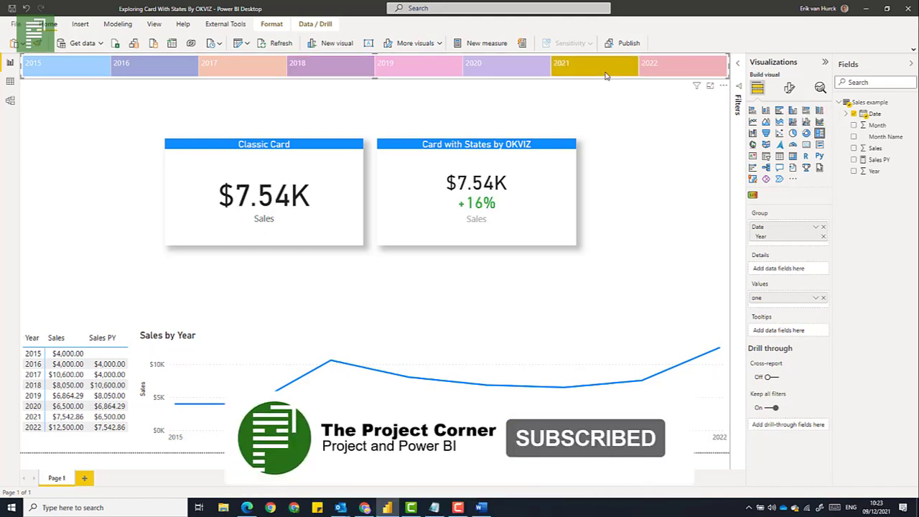
pyautogui.click(516, 69)
pyautogui.click(423, 70)
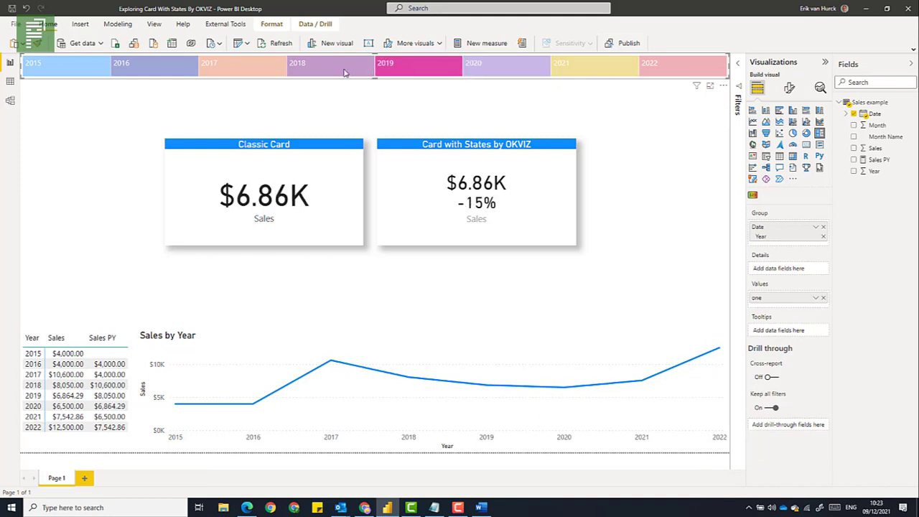
pyautogui.click(343, 72)
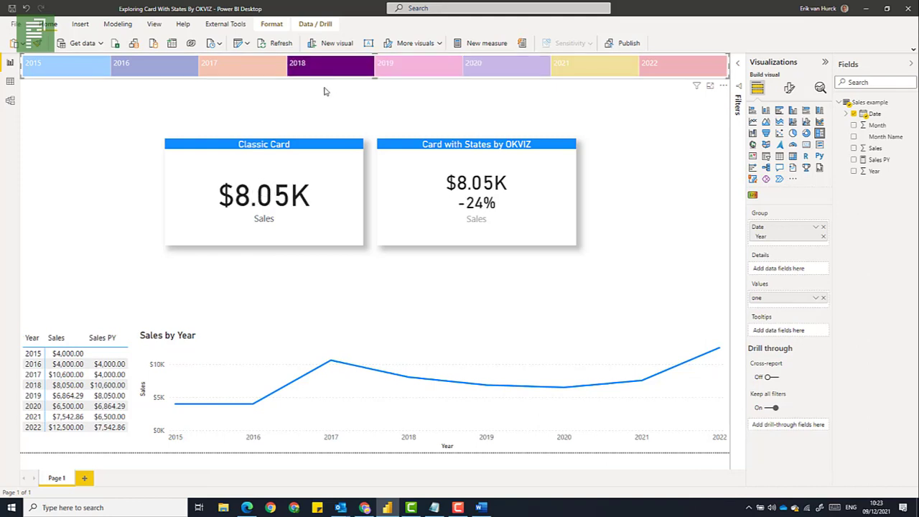
pyautogui.click(265, 74)
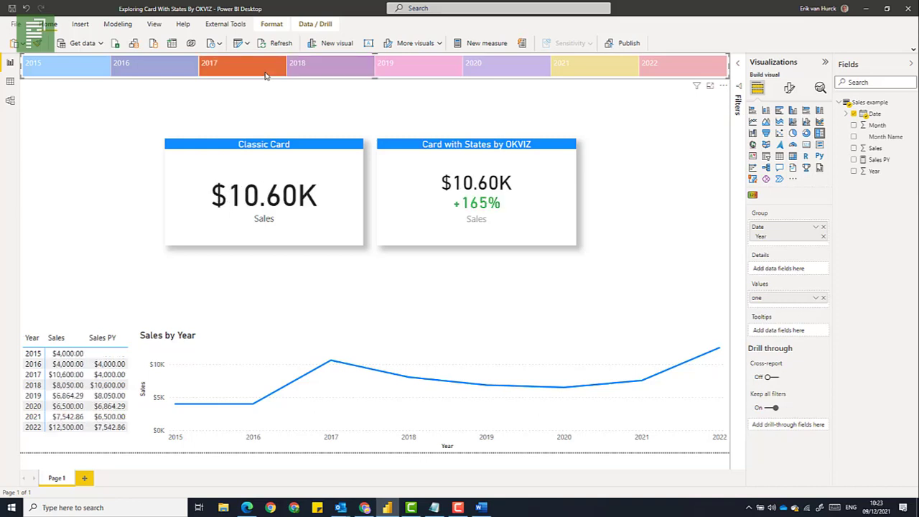
pyautogui.click(323, 73)
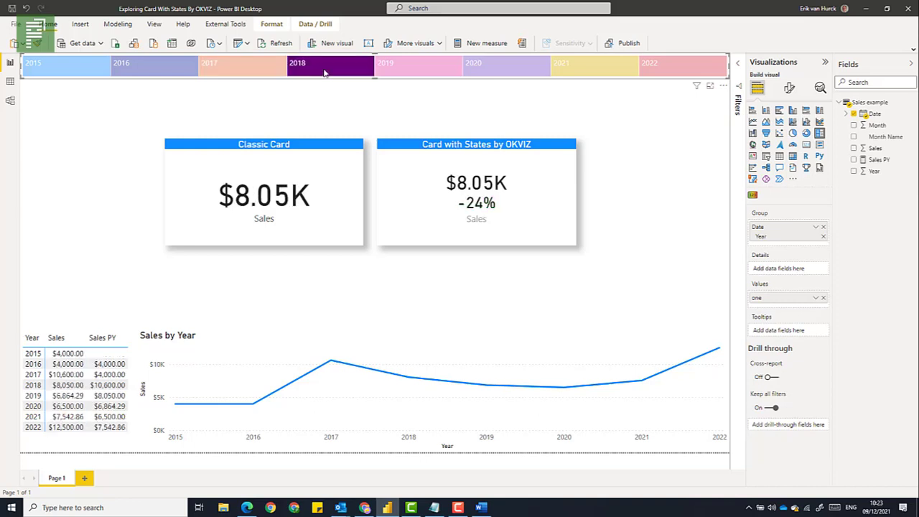
pyautogui.click(598, 67)
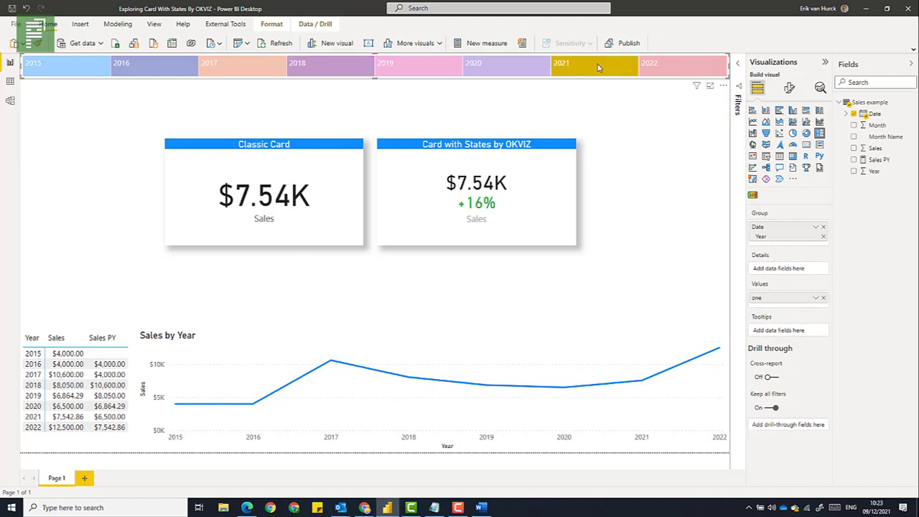
pyautogui.click(603, 67)
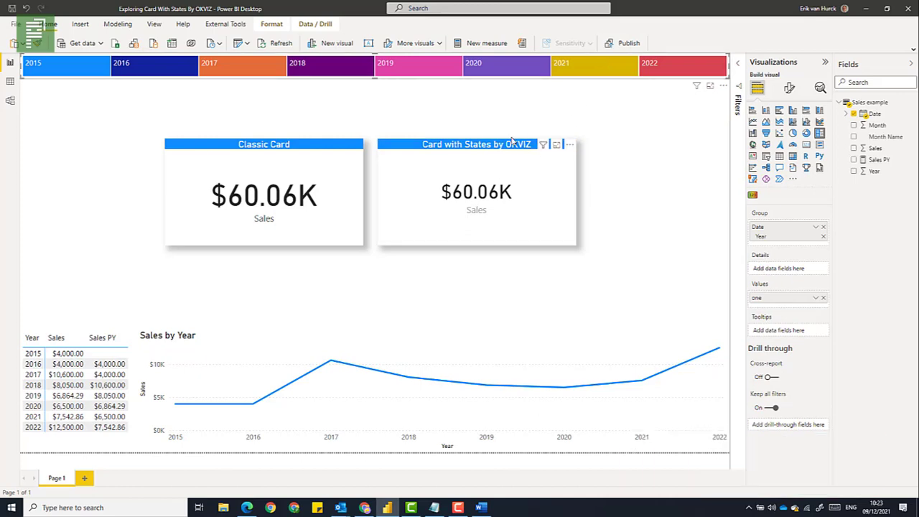
# Review the OKVIZ card's field wells: Sales as measure and Sales PY as target
pyautogui.click(509, 191)
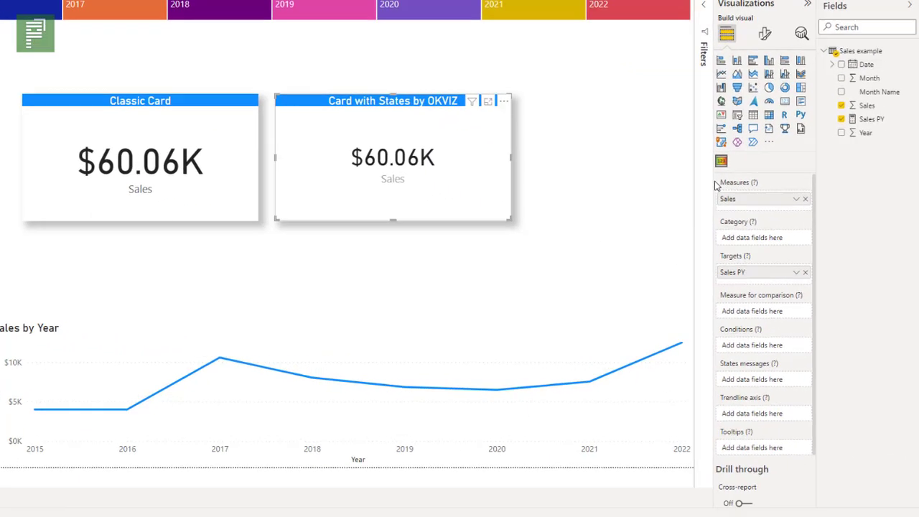
pyautogui.moveTo(608, 82); pyautogui.dragTo(564, 82)
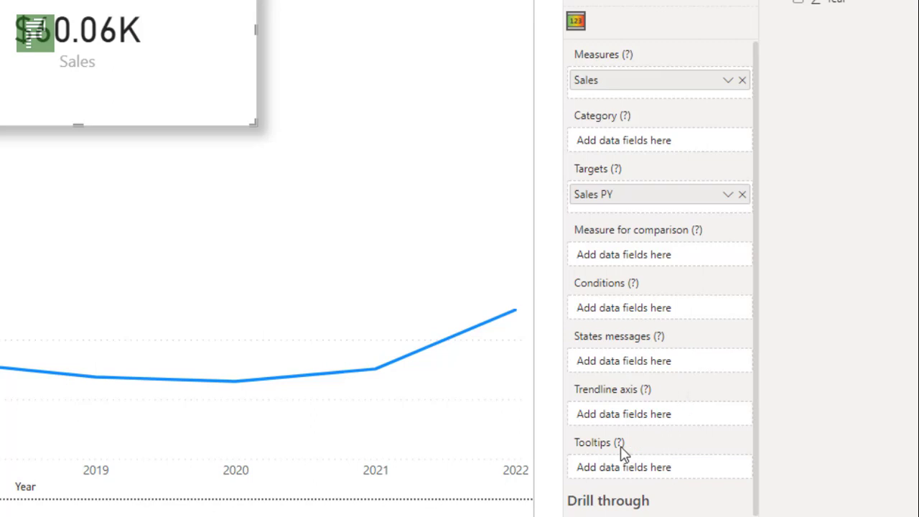
pyautogui.moveTo(618, 445)
pyautogui.moveTo(635, 289)
pyautogui.moveTo(700, 239)
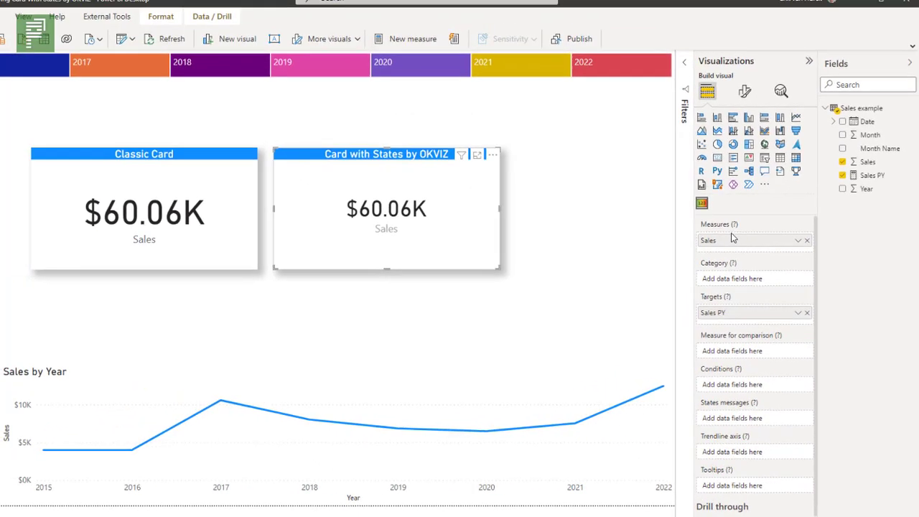
# Expand the OKVIZ card's States format settings and filter the report to 2021
pyautogui.click(745, 93)
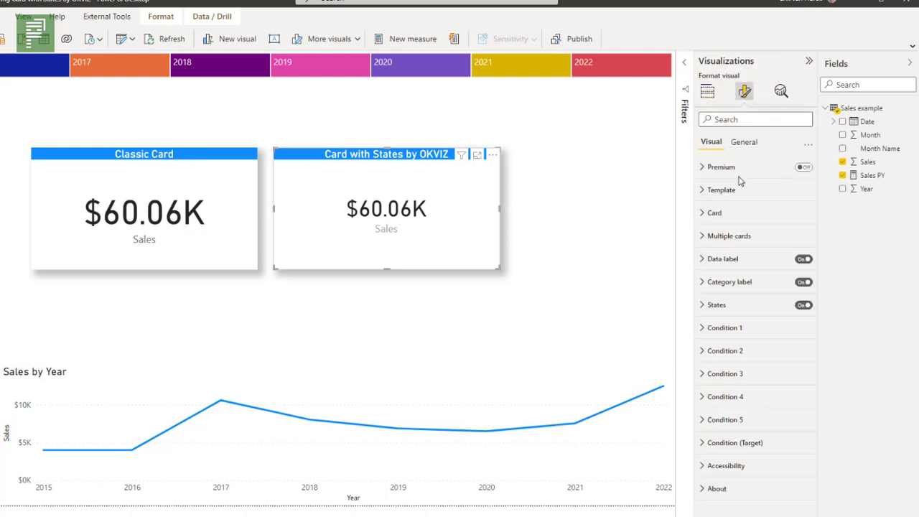
pyautogui.click(718, 305)
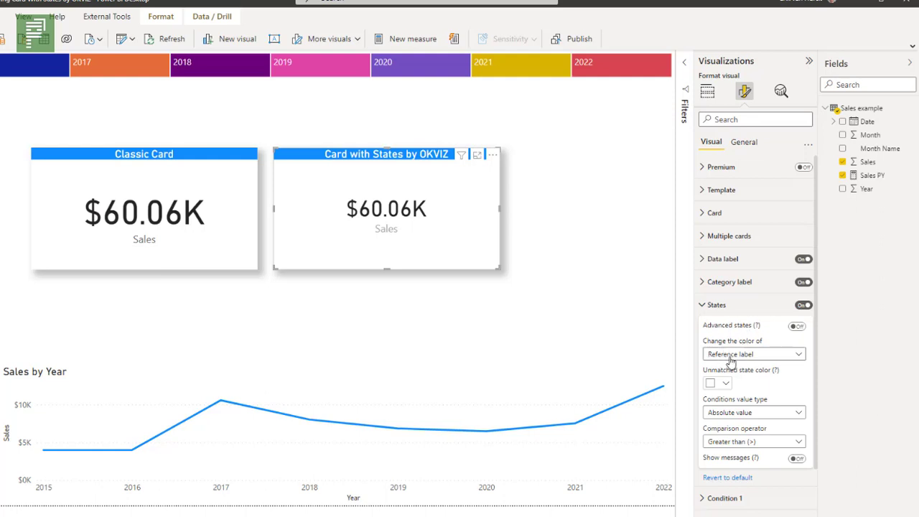
pyautogui.click(512, 71)
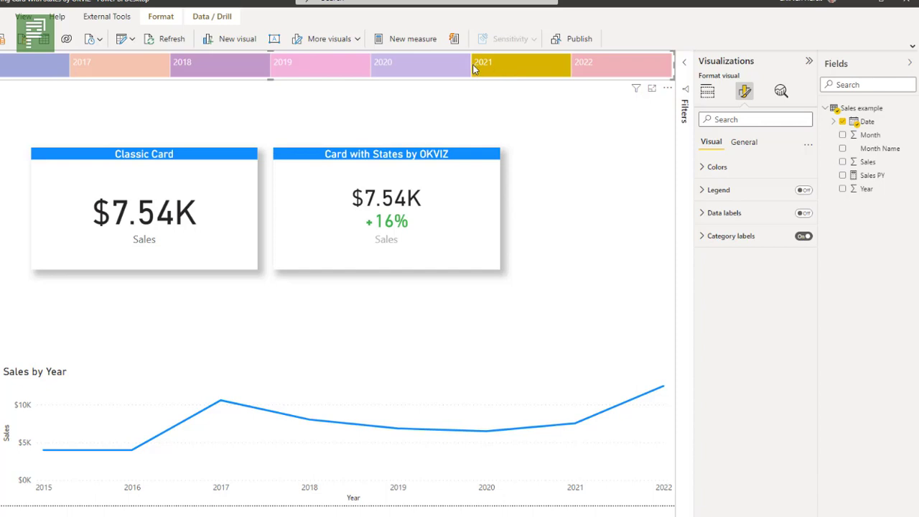
pyautogui.click(449, 164)
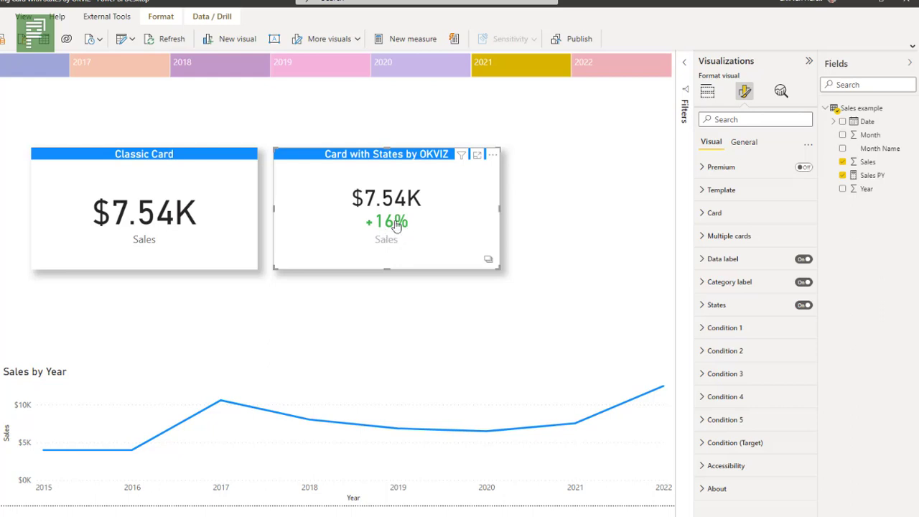
# Set the States colour target to Reference label so only the +16% turns green
pyautogui.click(721, 306)
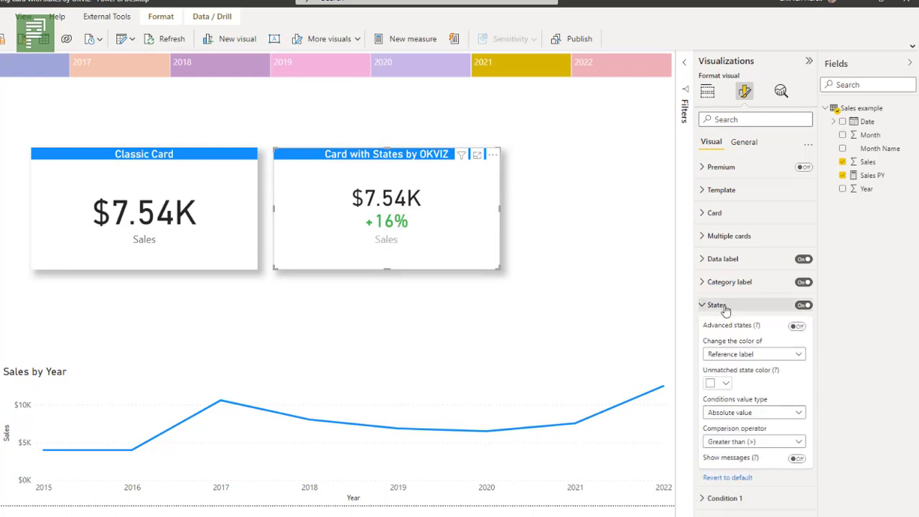
pyautogui.click(752, 355)
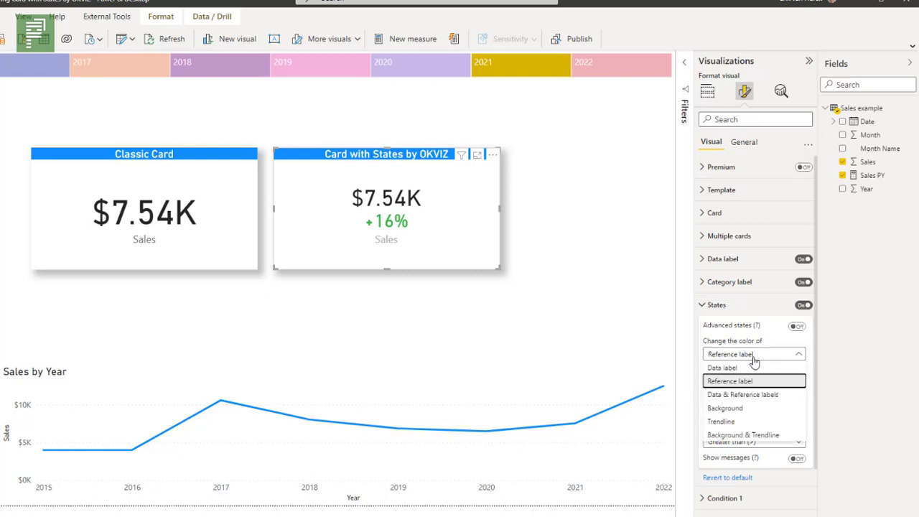
pyautogui.click(739, 408)
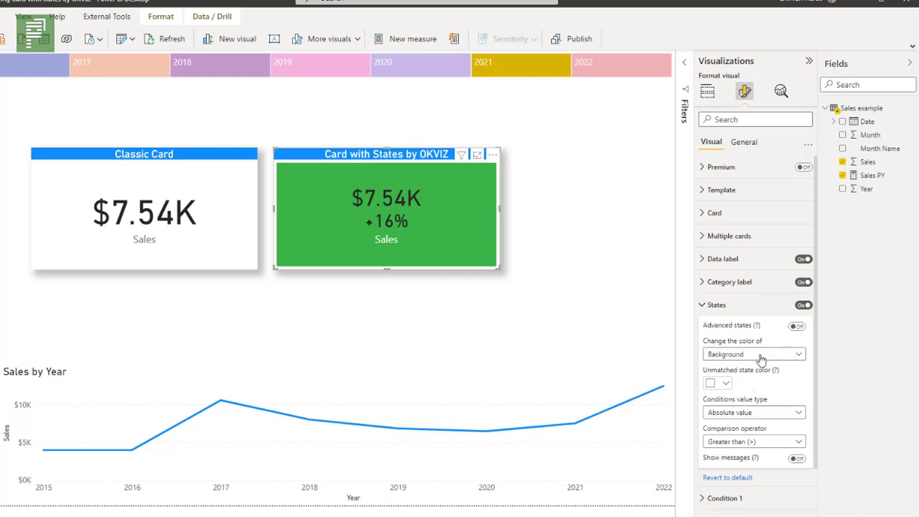
pyautogui.click(761, 357)
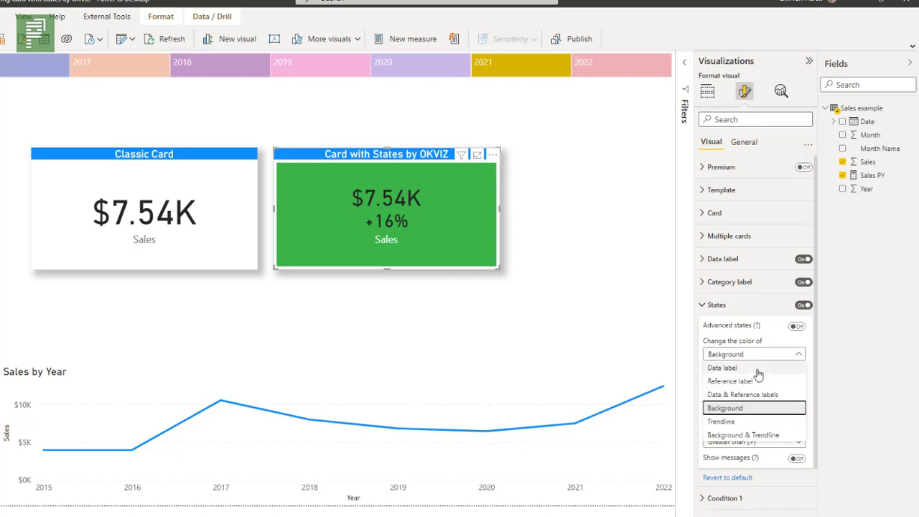
pyautogui.click(753, 367)
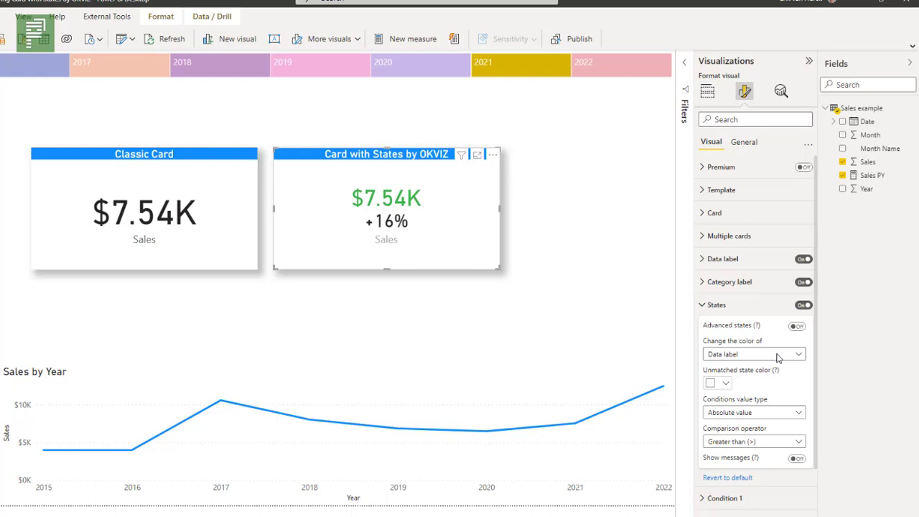
pyautogui.click(777, 355)
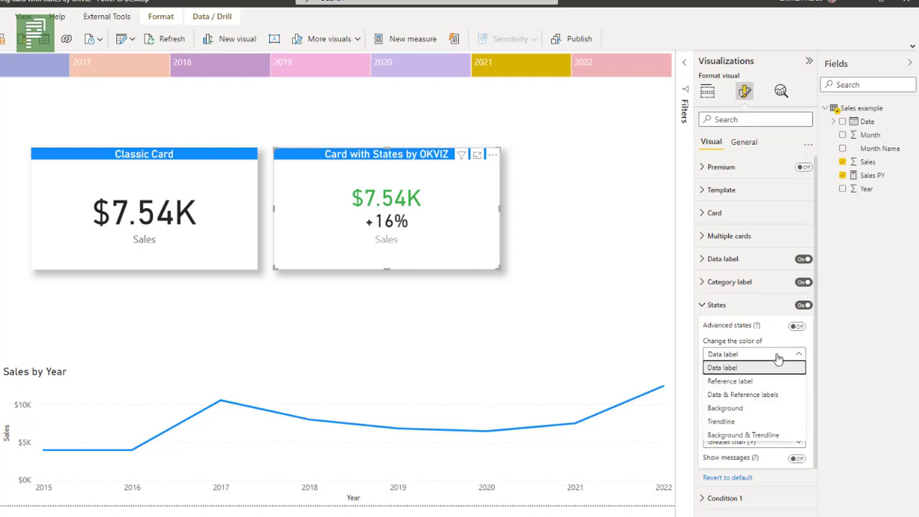
pyautogui.click(738, 382)
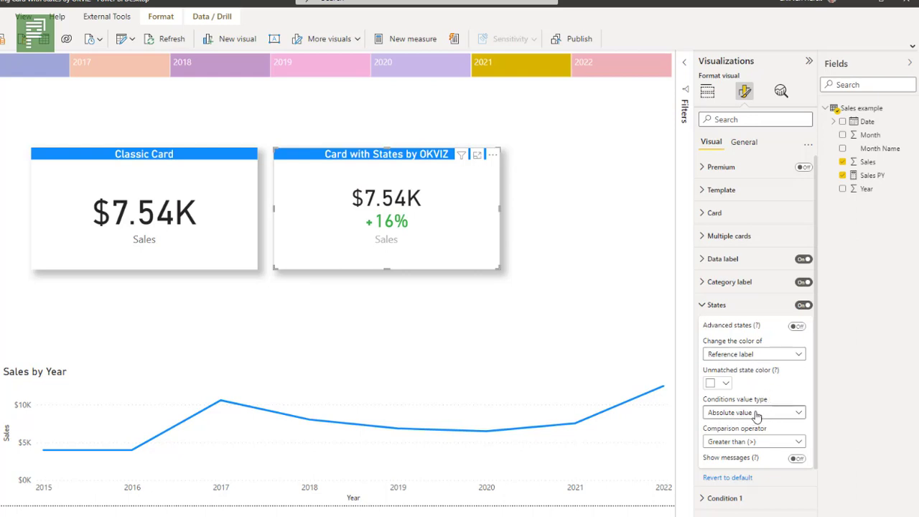
# Keep Conditions value type at Absolute value, review Condition (Target), and filter to 2018
pyautogui.click(757, 415)
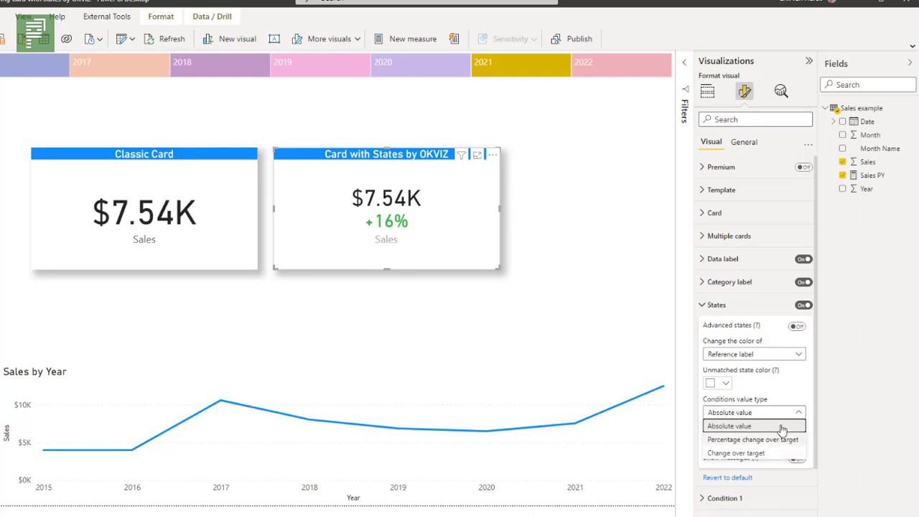
pyautogui.click(750, 425)
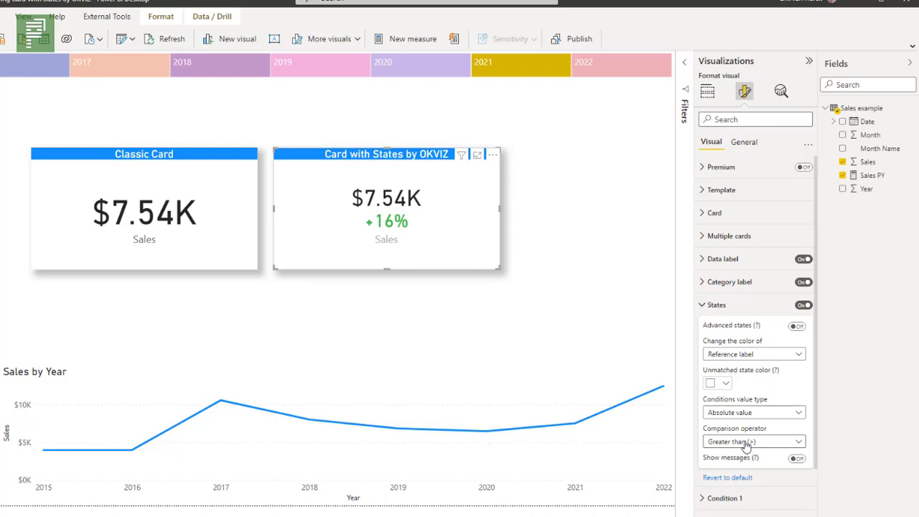
pyautogui.scroll(-3, 746, 445)
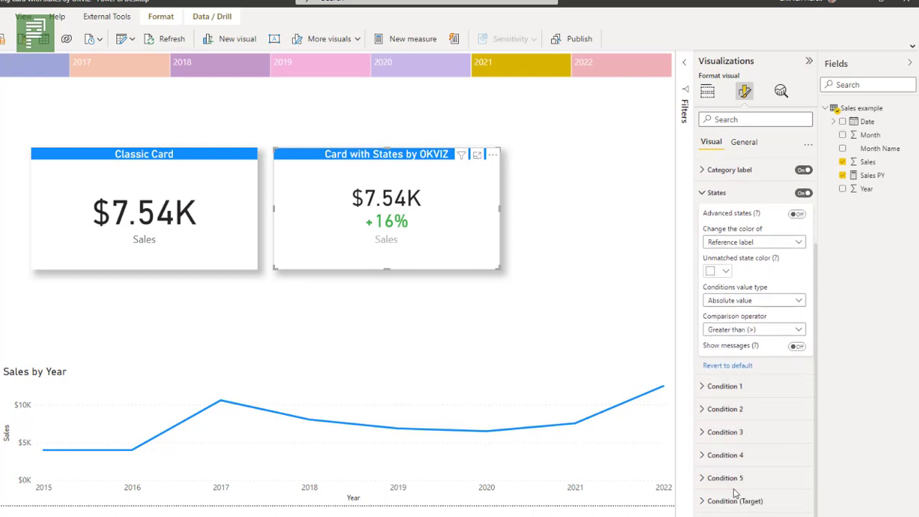
pyautogui.click(714, 460)
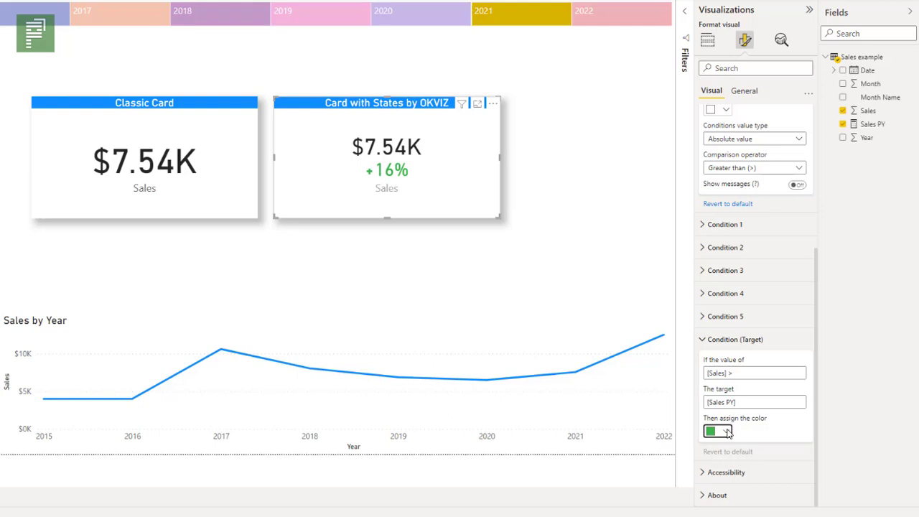
pyautogui.click(709, 338)
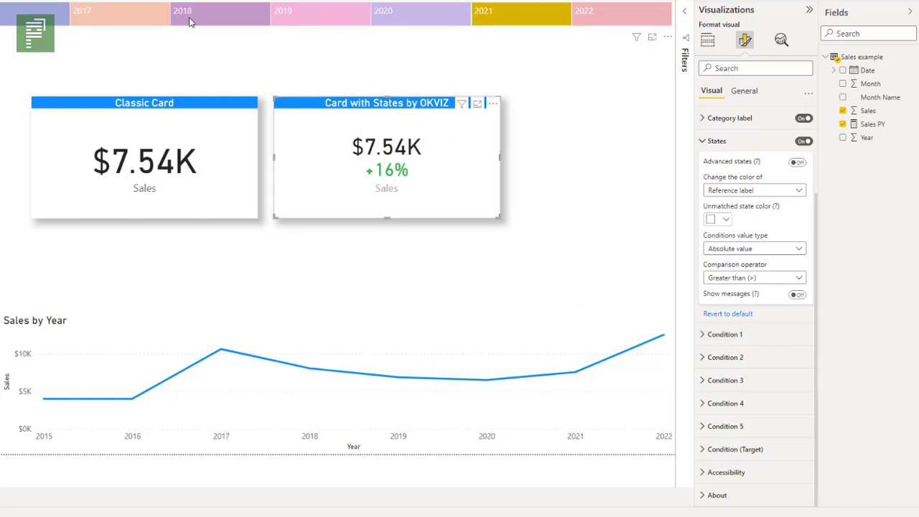
pyautogui.click(258, 22)
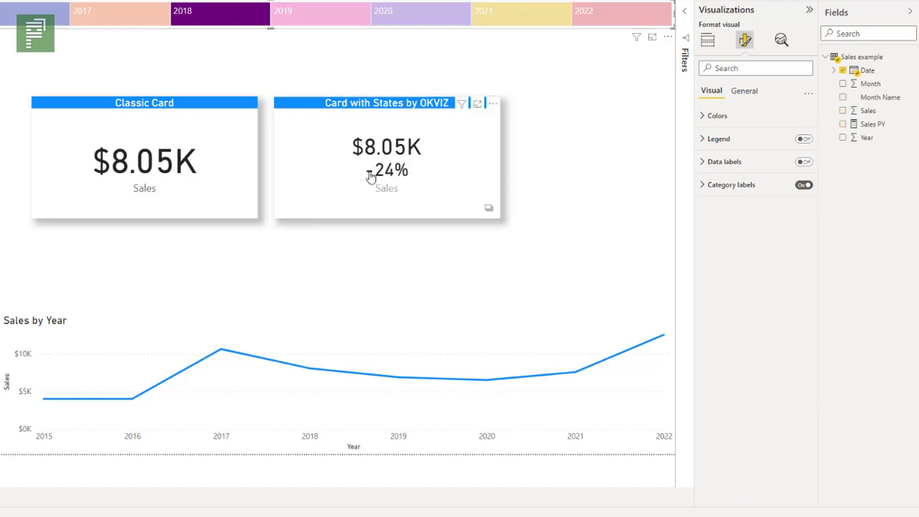
# Enter '[Sales] <' in the OKVIZ card's Condition 1 and try Sales PY as its value
pyautogui.click(477, 193)
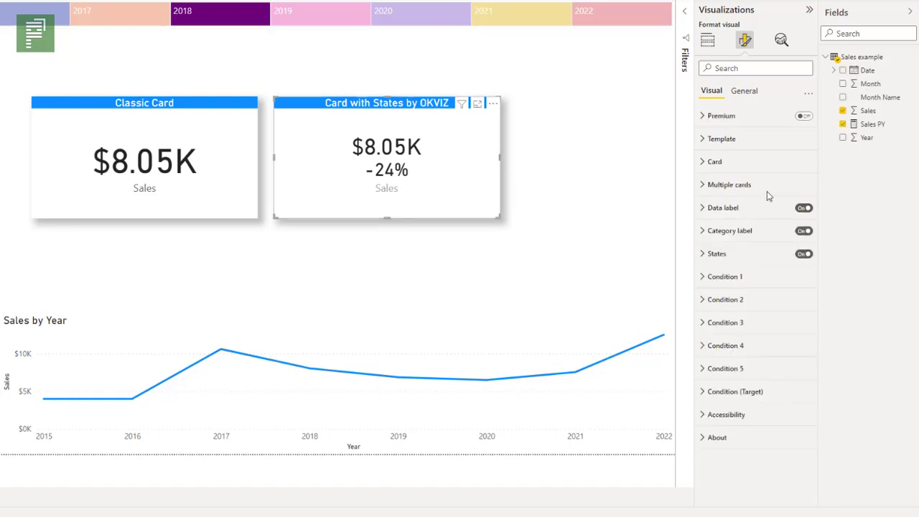
pyautogui.click(711, 277)
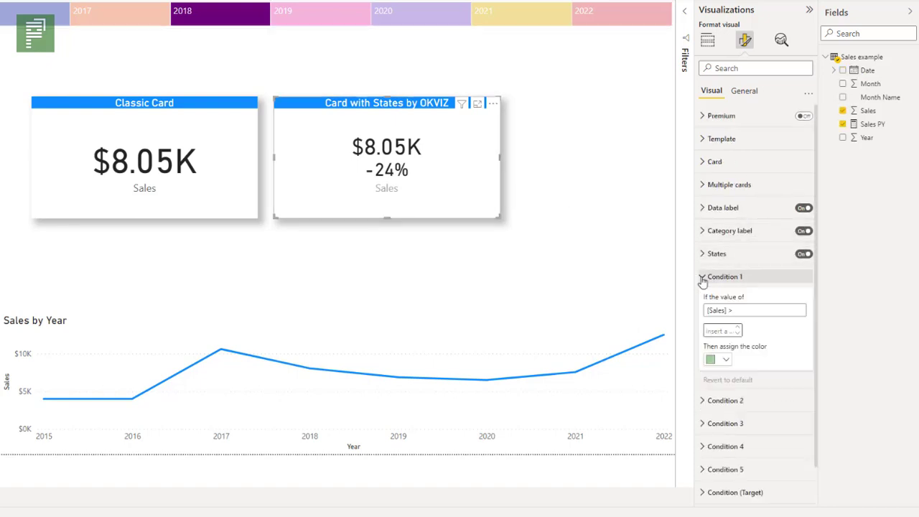
pyautogui.click(739, 311)
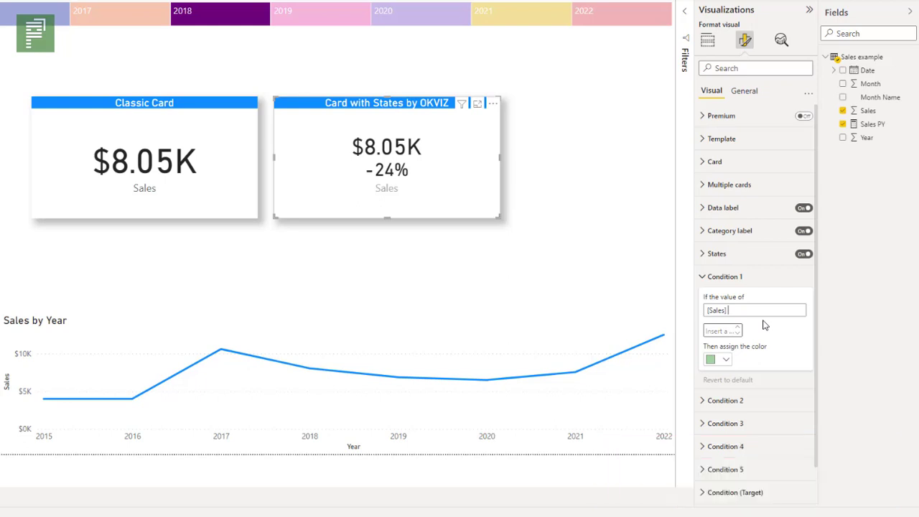
pyautogui.write('<')
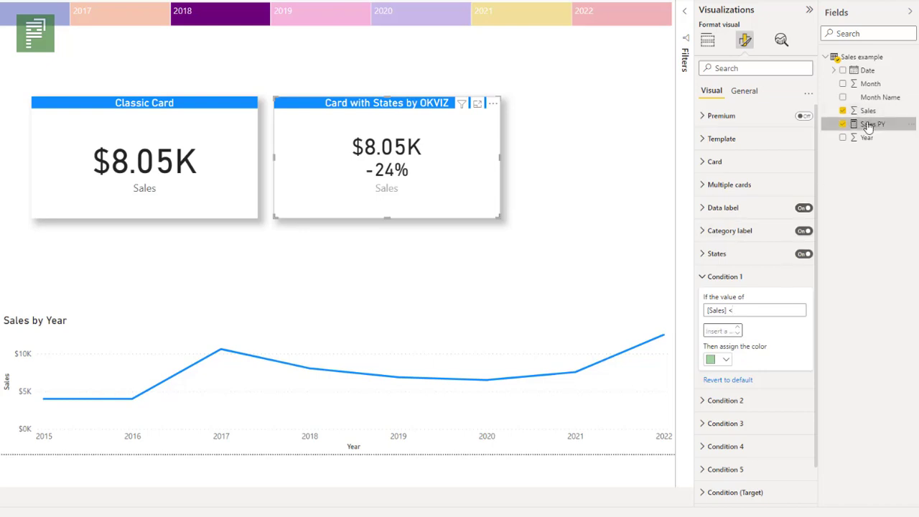
pyautogui.moveTo(870, 124); pyautogui.dragTo(737, 335)
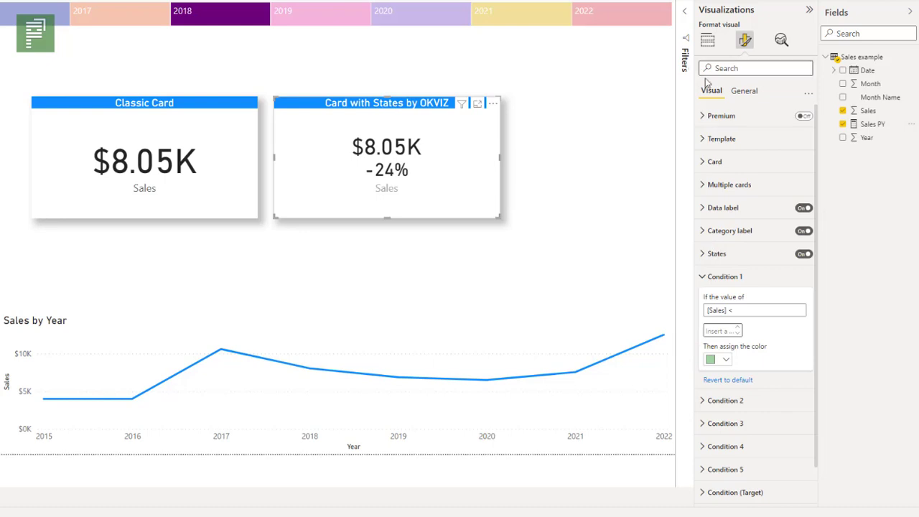
# Add Sales PY to the OKVIZ card's Conditions field well
pyautogui.click(708, 41)
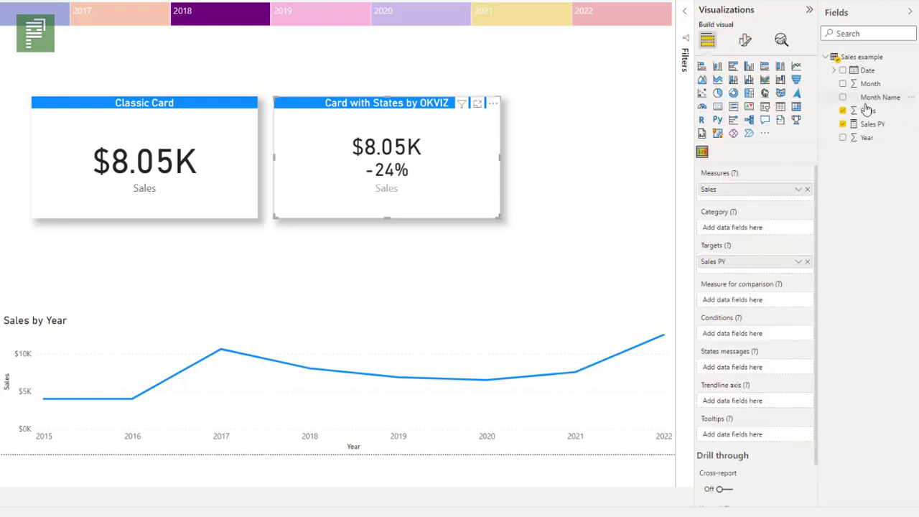
pyautogui.moveTo(872, 128); pyautogui.dragTo(742, 341)
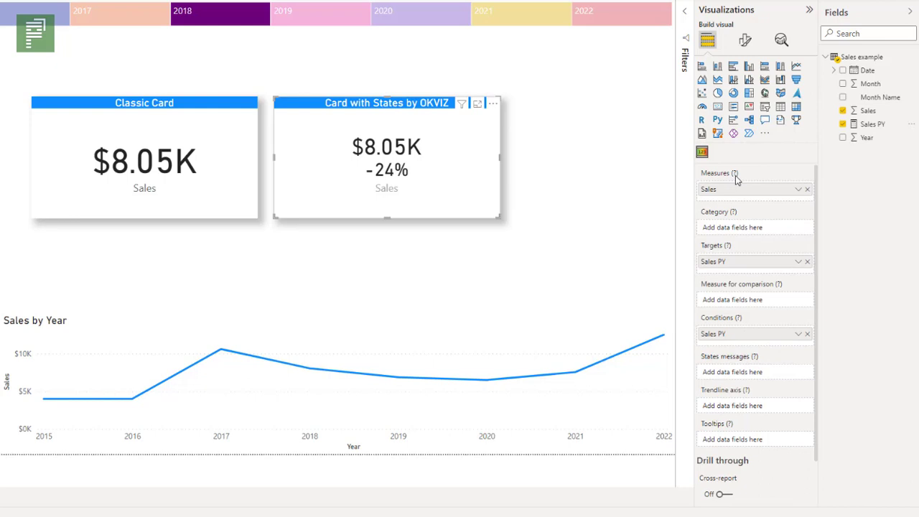
pyautogui.click(743, 41)
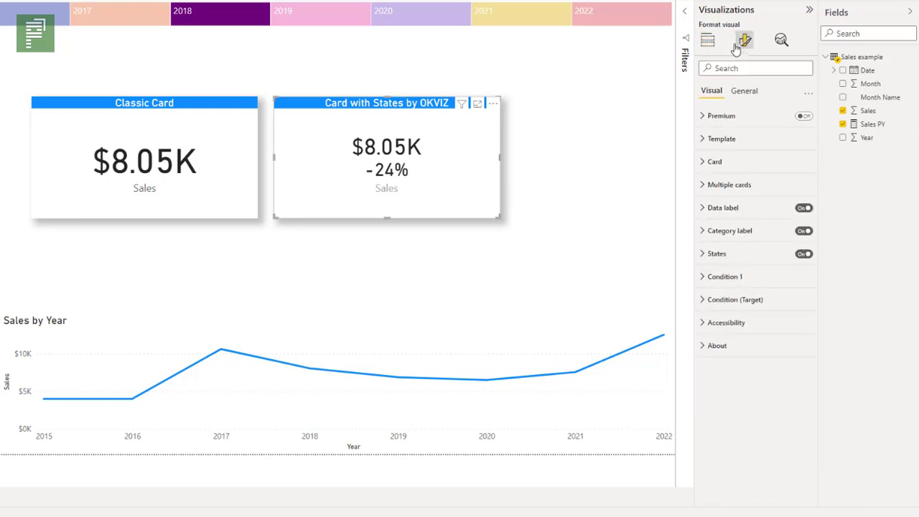
# Set Condition 1 to Sales < Sales PY and assign it red
pyautogui.click(723, 278)
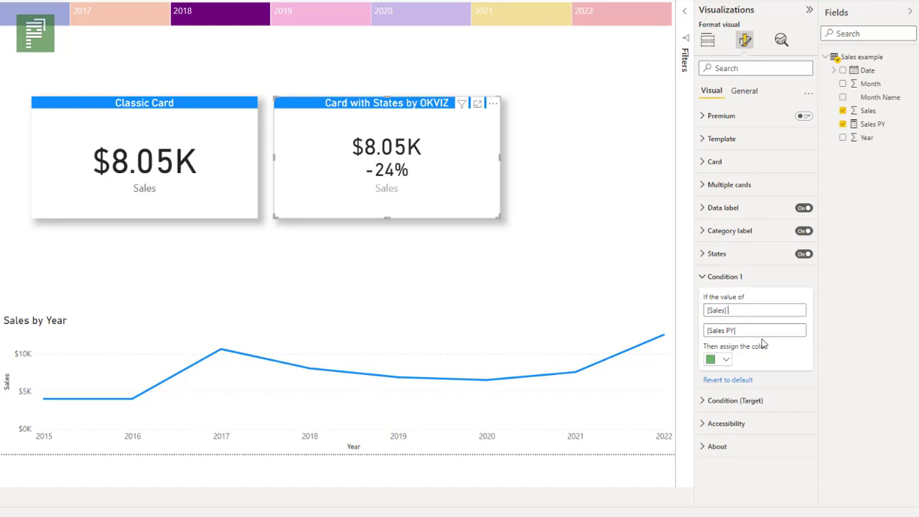
pyautogui.write('<')
pyautogui.click(725, 359)
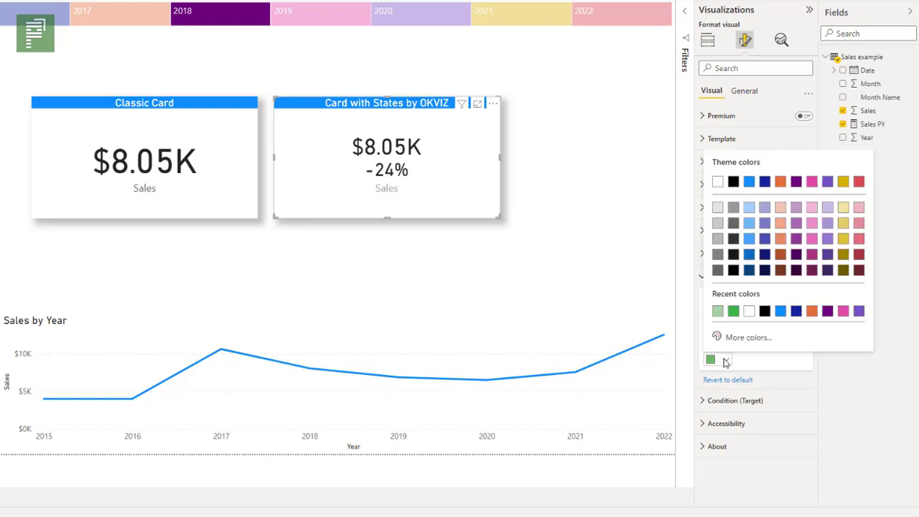
pyautogui.click(859, 182)
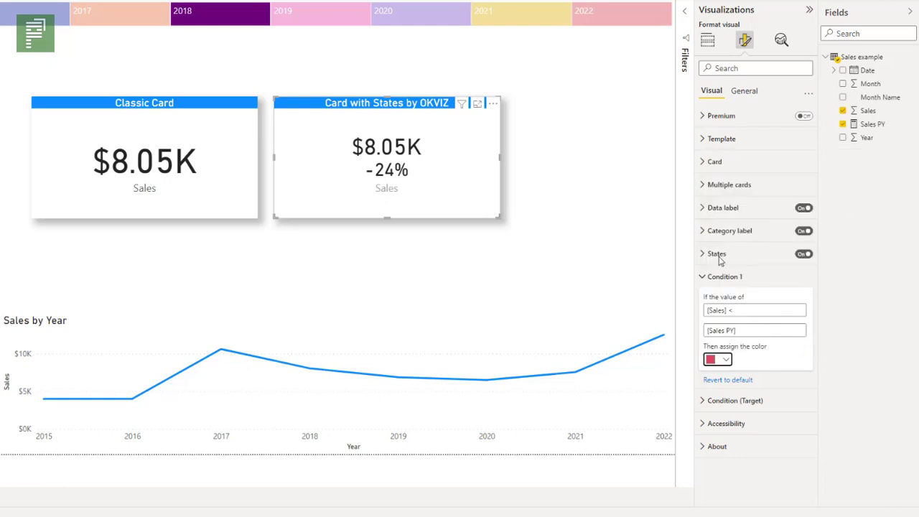
pyautogui.click(431, 179)
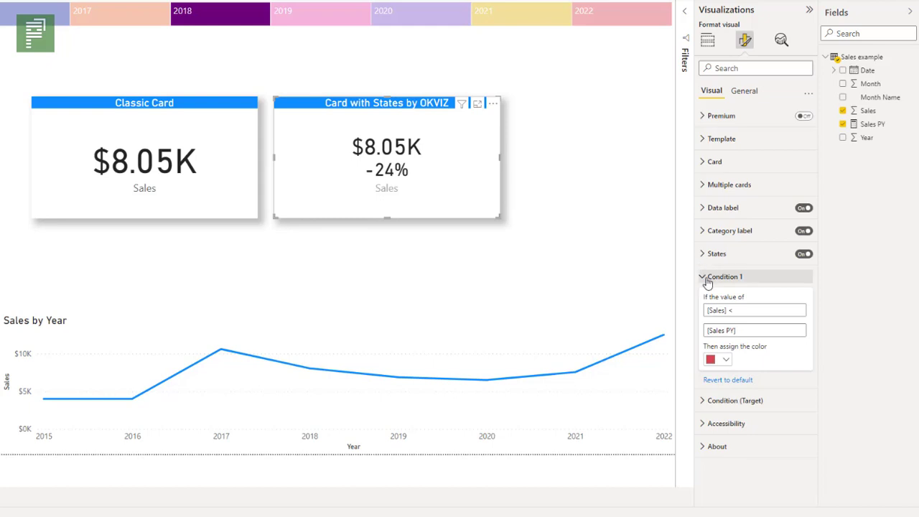
pyautogui.click(432, 37)
# Filter the report to 2021 and show the OKVIZ card's visual format settings
pyautogui.click(512, 22)
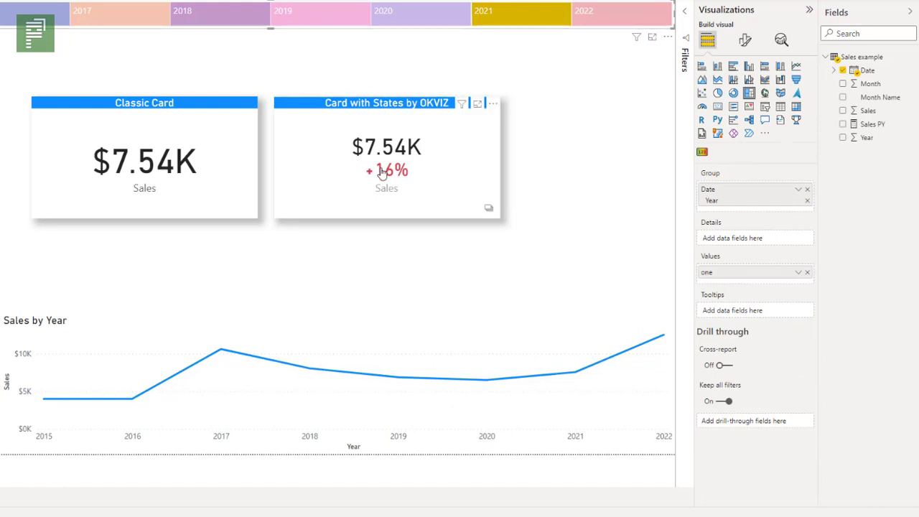
pyautogui.click(744, 40)
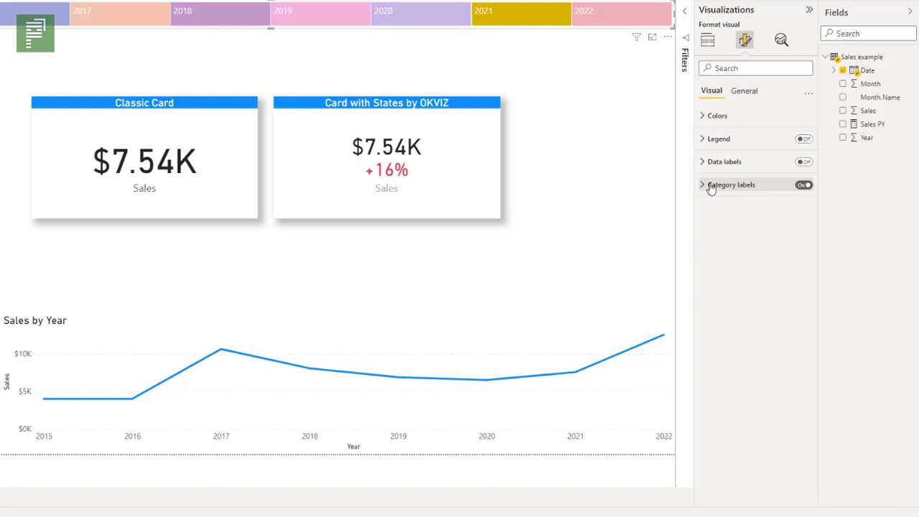
pyautogui.click(710, 185)
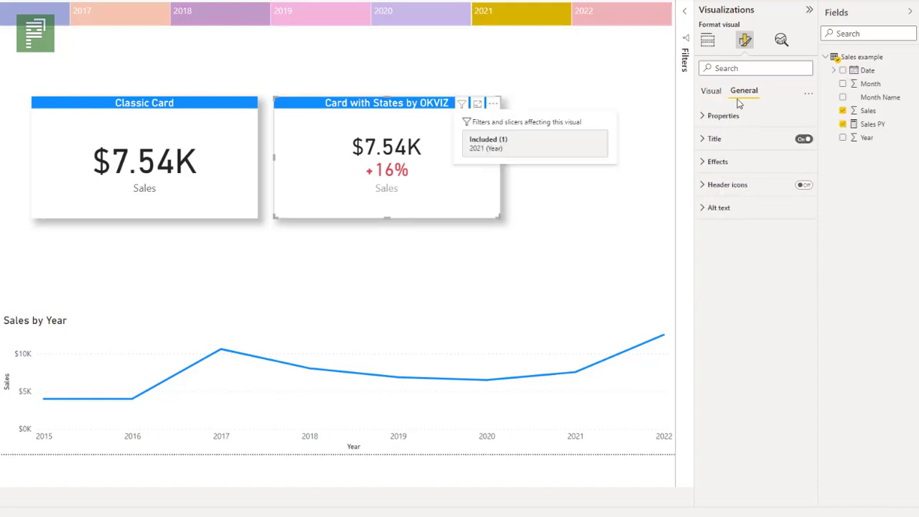
pyautogui.click(716, 92)
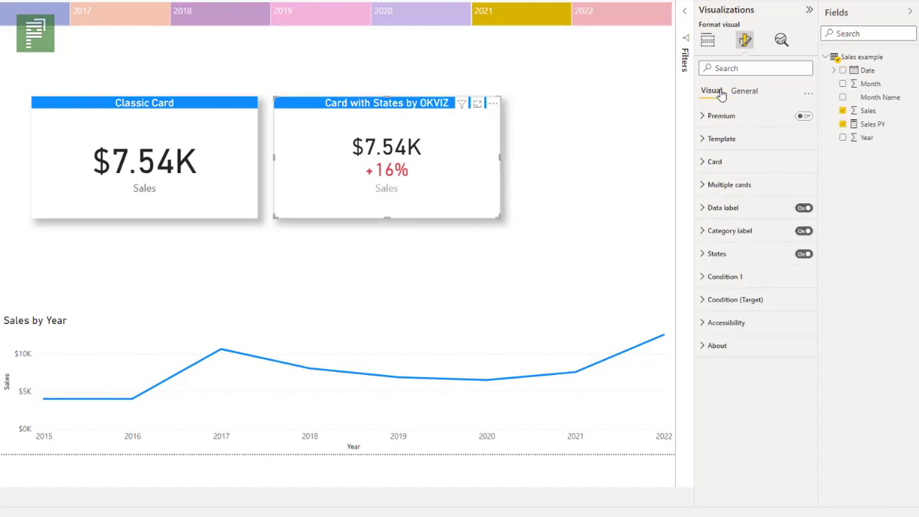
# Review Condition (Target) and change Condition 1 to '[Sales] <' against Sales PY
pyautogui.click(708, 254)
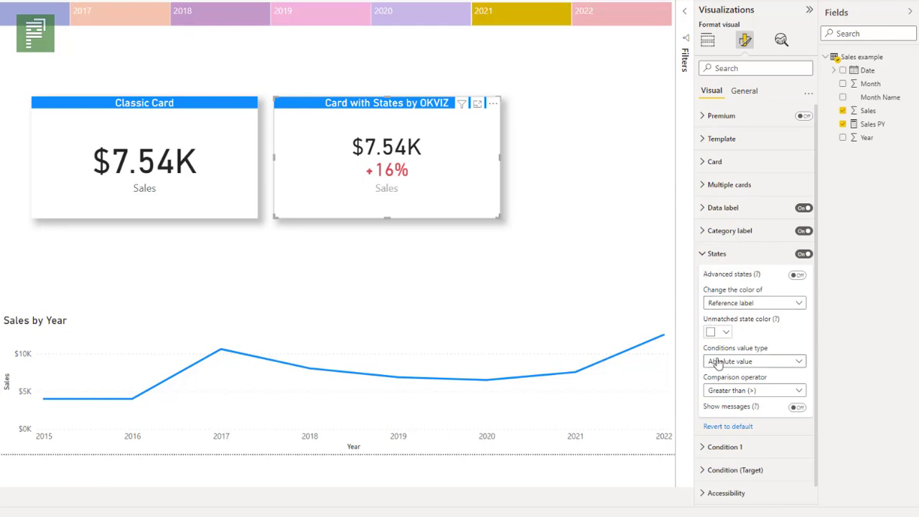
pyautogui.click(709, 256)
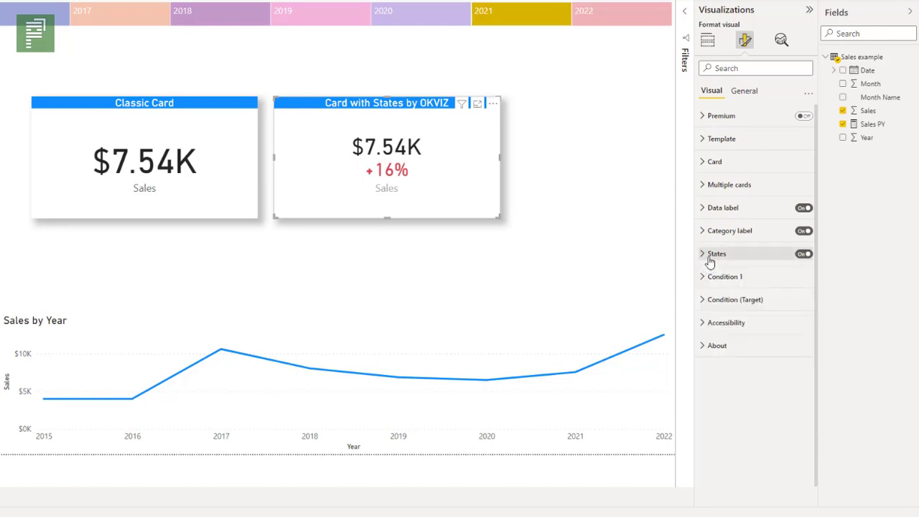
pyautogui.click(705, 300)
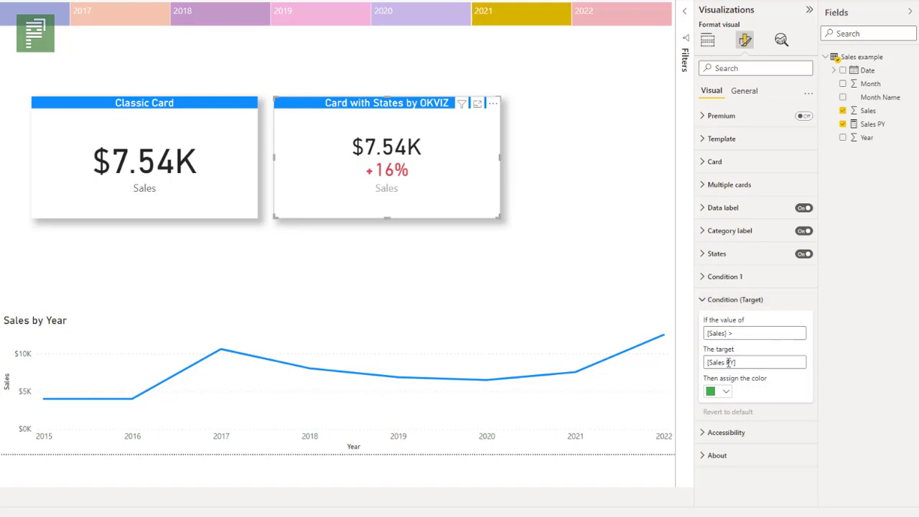
pyautogui.click(711, 278)
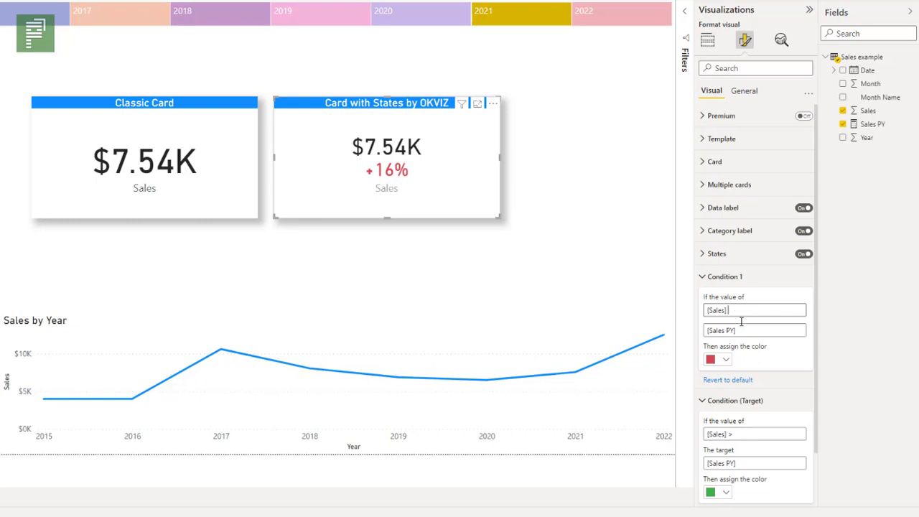
pyautogui.write('<')
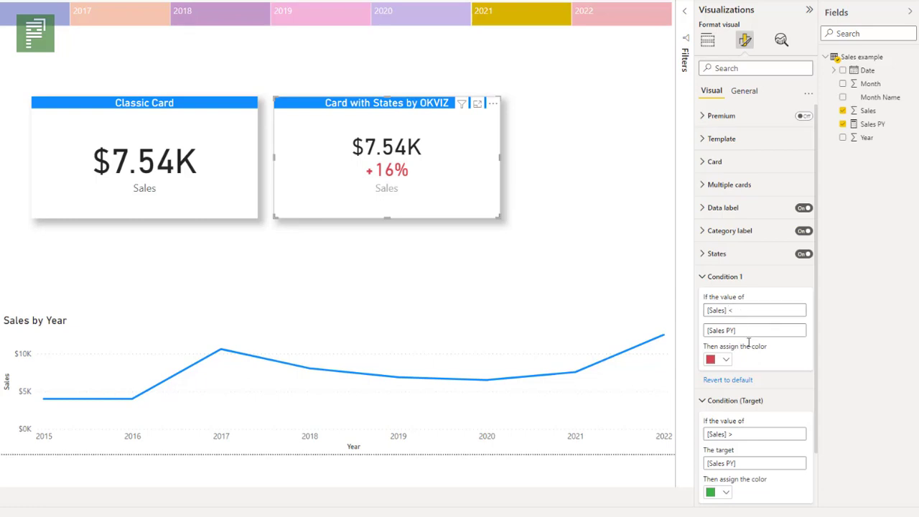
# Collapse Condition 1, then expand the card's Premium section and focus the License key field
pyautogui.click(709, 282)
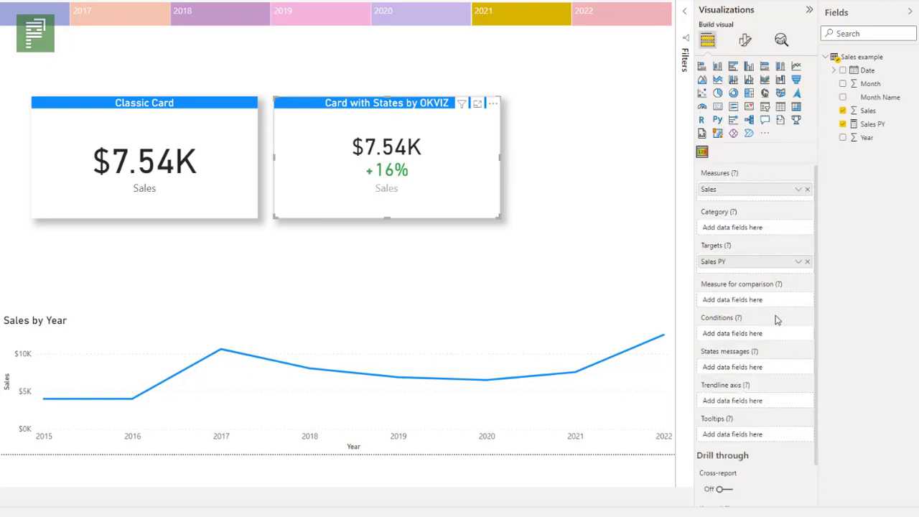
pyautogui.click(745, 40)
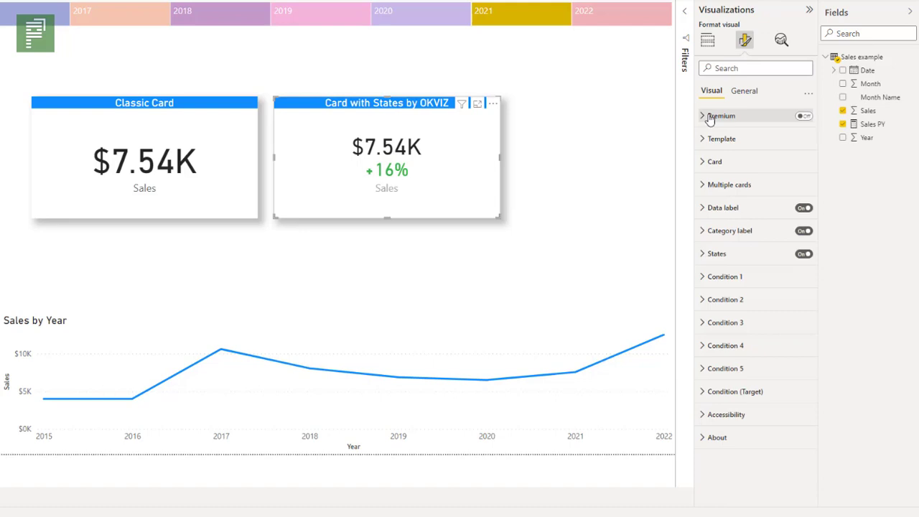
pyautogui.click(708, 116)
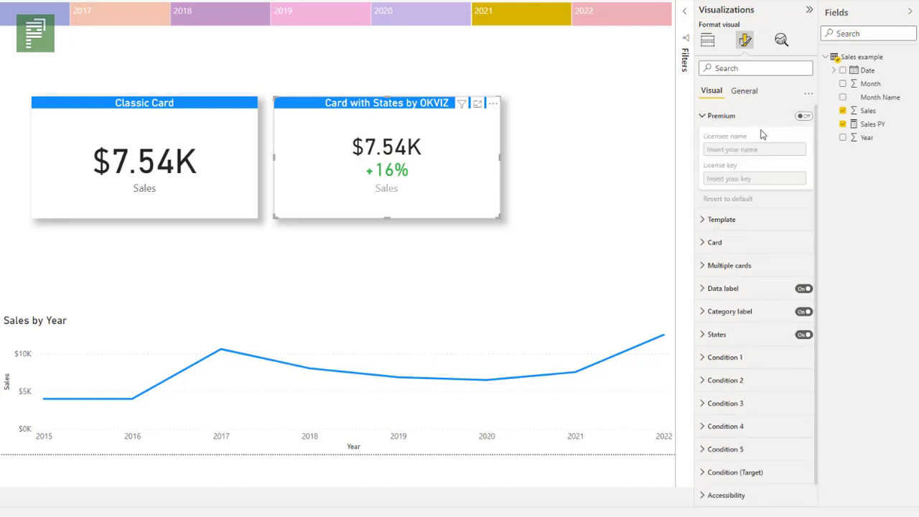
pyautogui.click(751, 178)
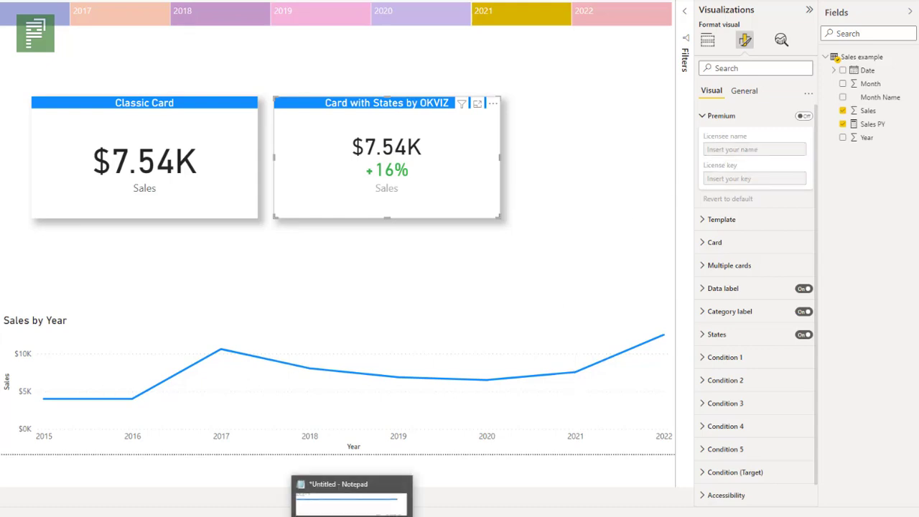
# Switch Premium On and paste the licensee name copied from Notepad
pyautogui.click(349, 488)
pyautogui.moveTo(137, 346); pyautogui.dragTo(53, 343)
pyautogui.hotkey('ctrl', 'c')
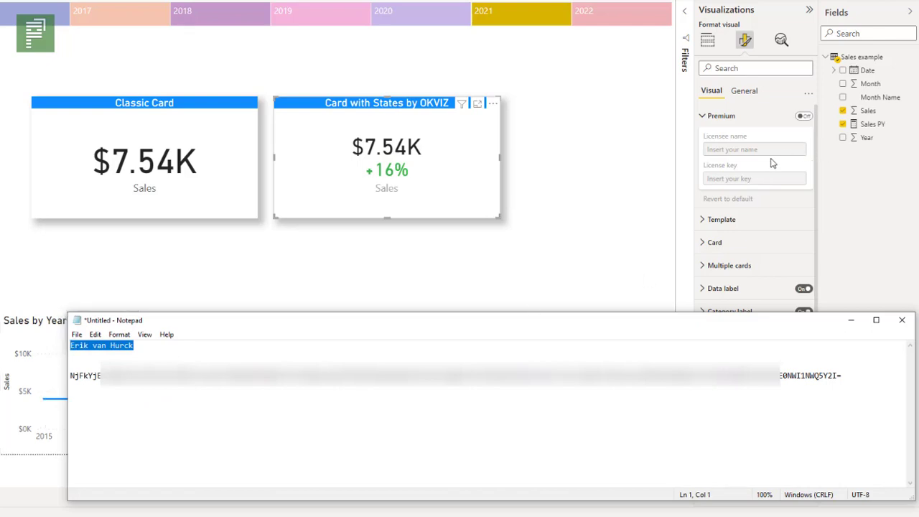
pyautogui.click(796, 117)
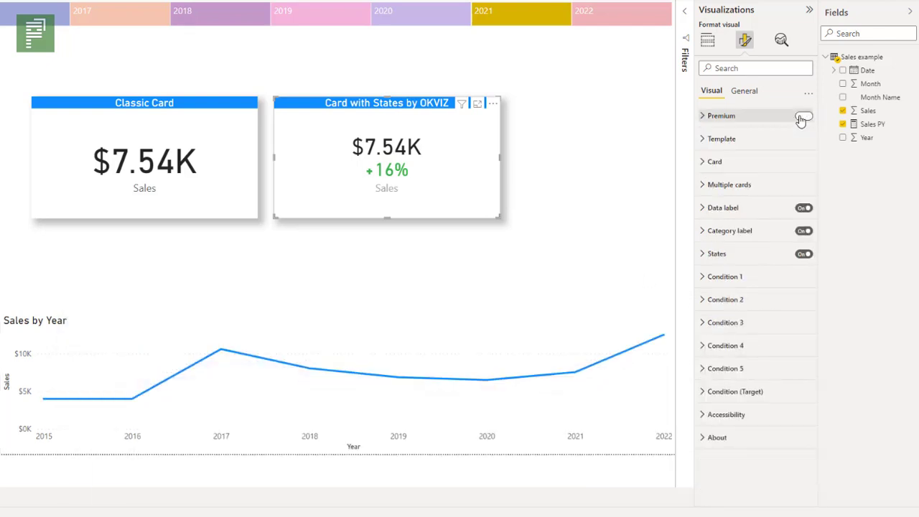
pyautogui.click(802, 117)
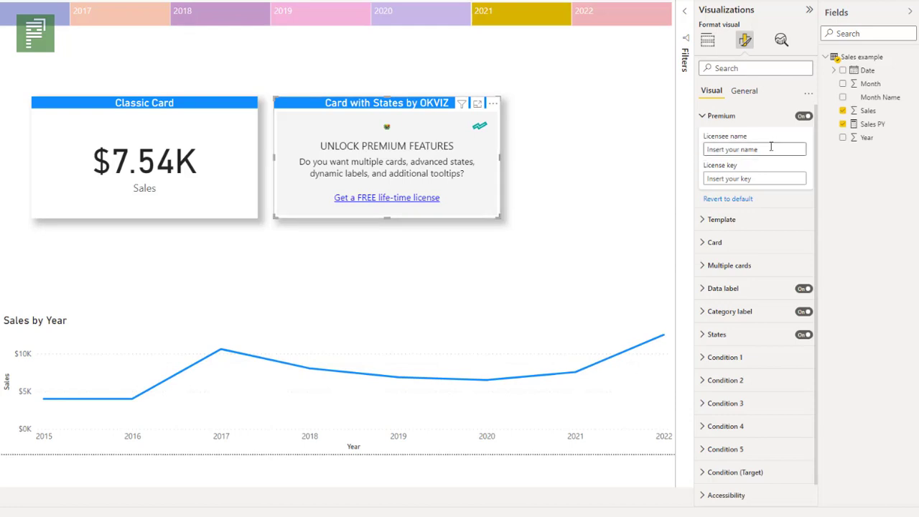
pyautogui.hotkey('ctrl', 'v')
# Copy the license key from Notepad, paste it into License key and commit it
pyautogui.hotkey('alt', 'Tab')
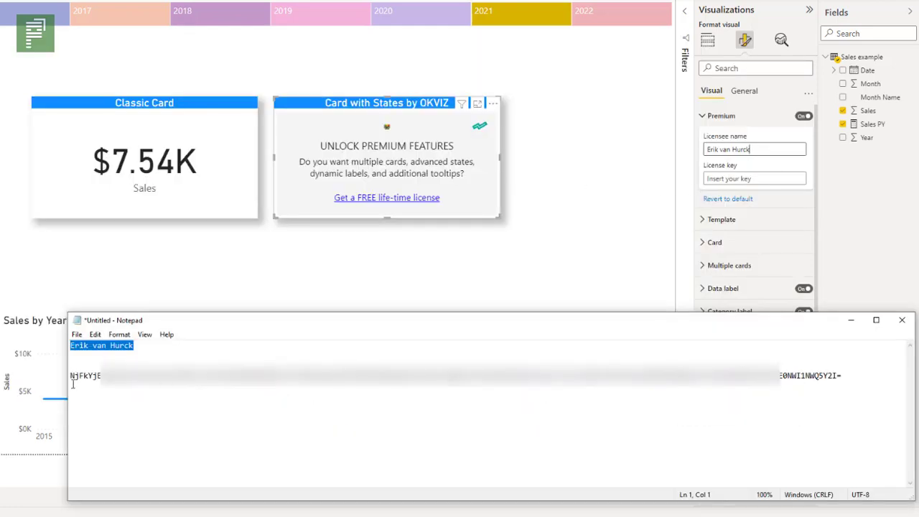
pyautogui.moveTo(71, 376); pyautogui.dragTo(844, 378)
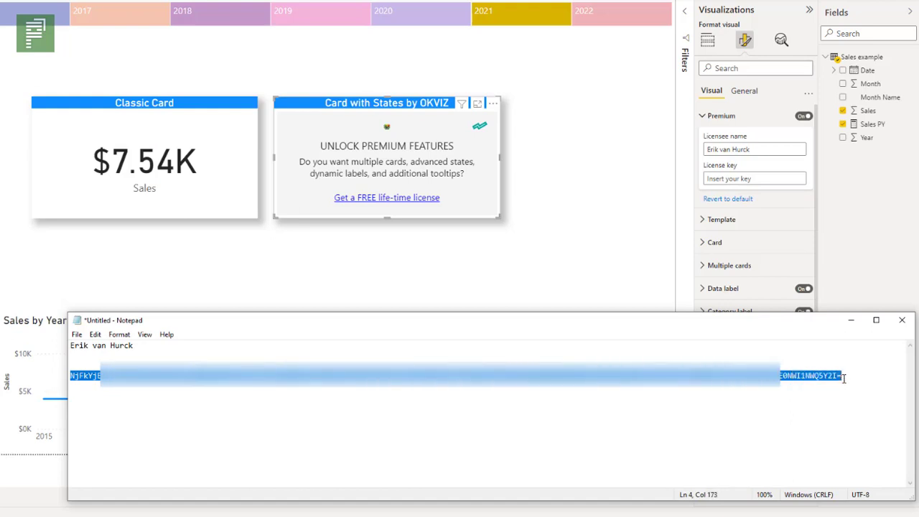
pyautogui.click(775, 178)
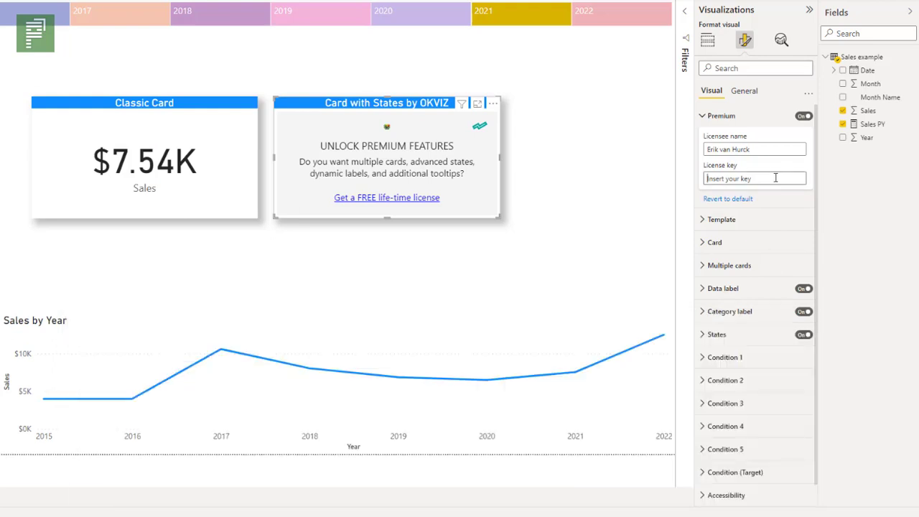
pyautogui.hotkey('ctrl', 'v')
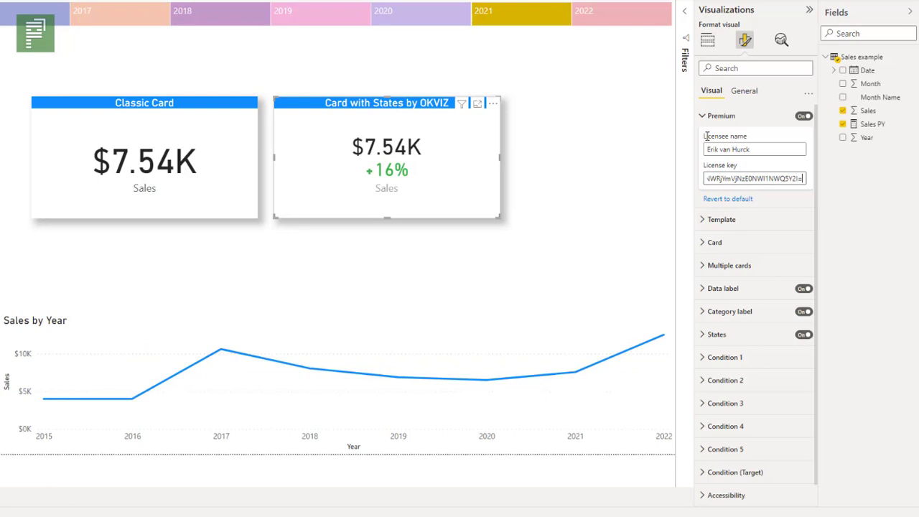
pyautogui.click(728, 187)
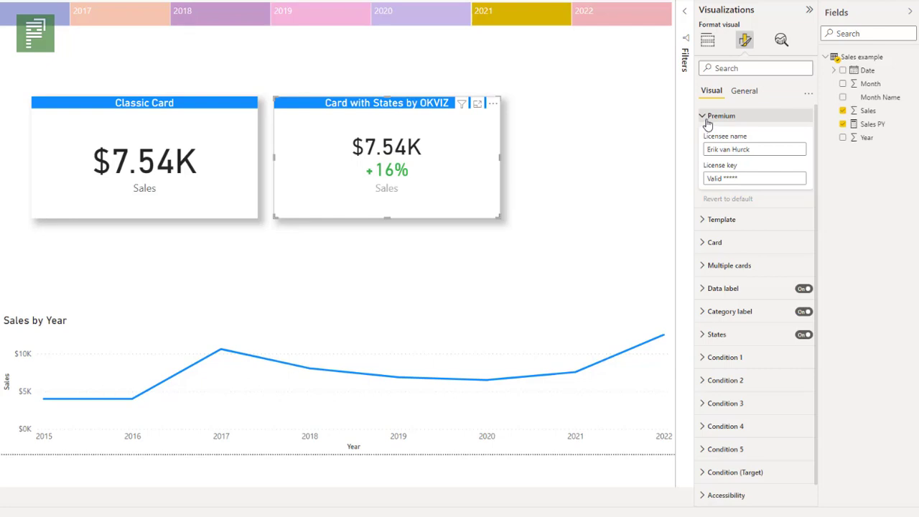
# Collapse Premium and switch Advanced states On under States, enabling Conditions 1–4
pyautogui.click(707, 118)
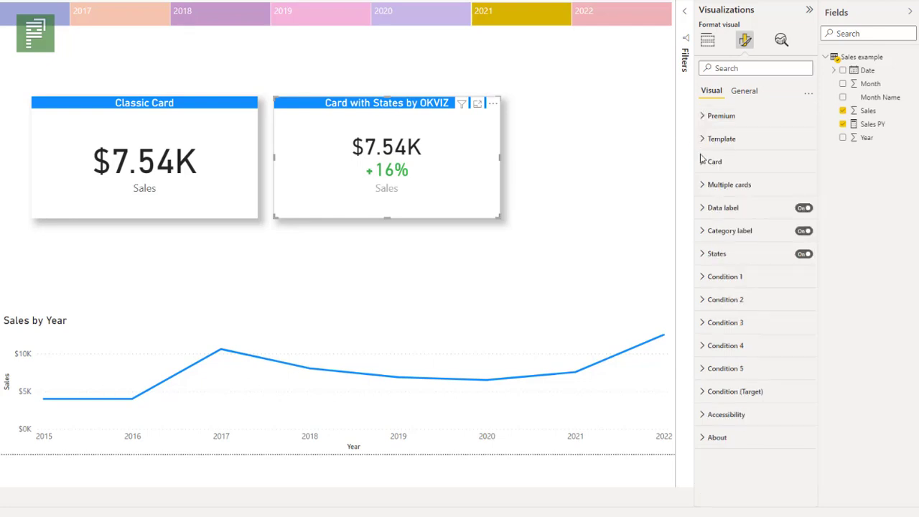
pyautogui.click(702, 185)
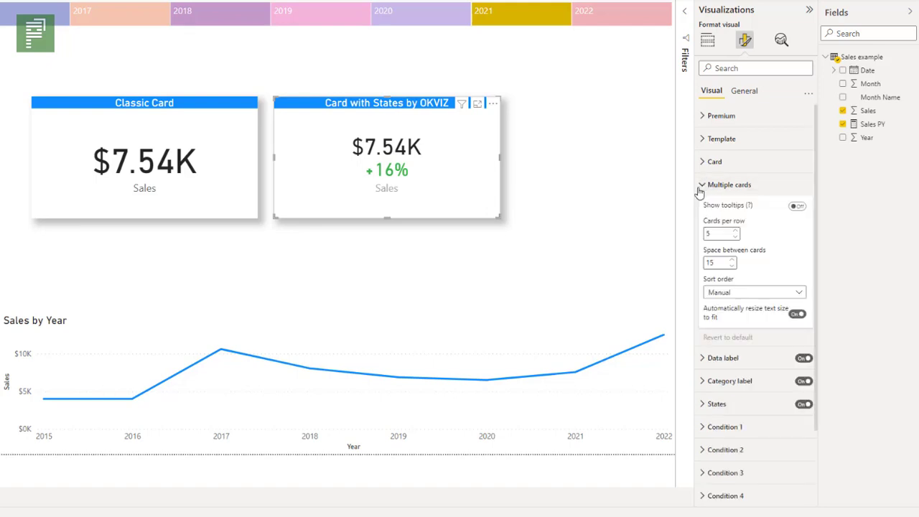
pyautogui.click(702, 186)
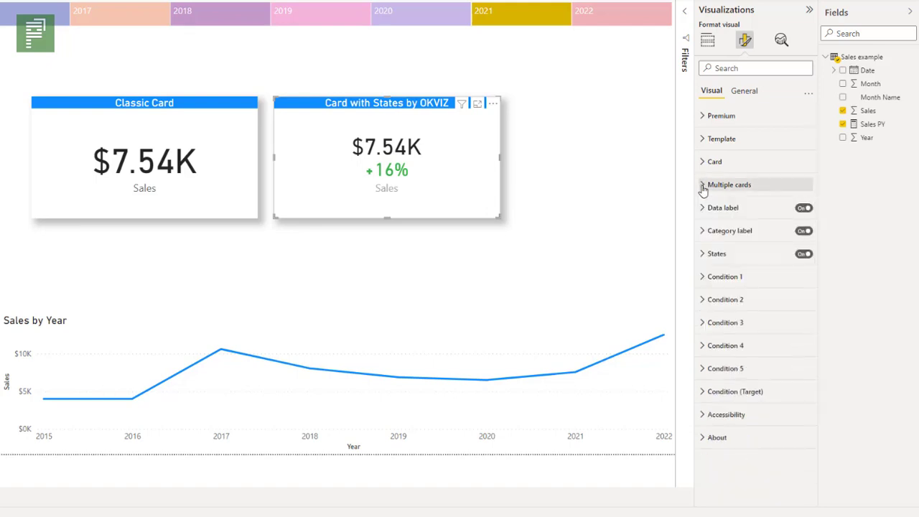
pyautogui.click(704, 254)
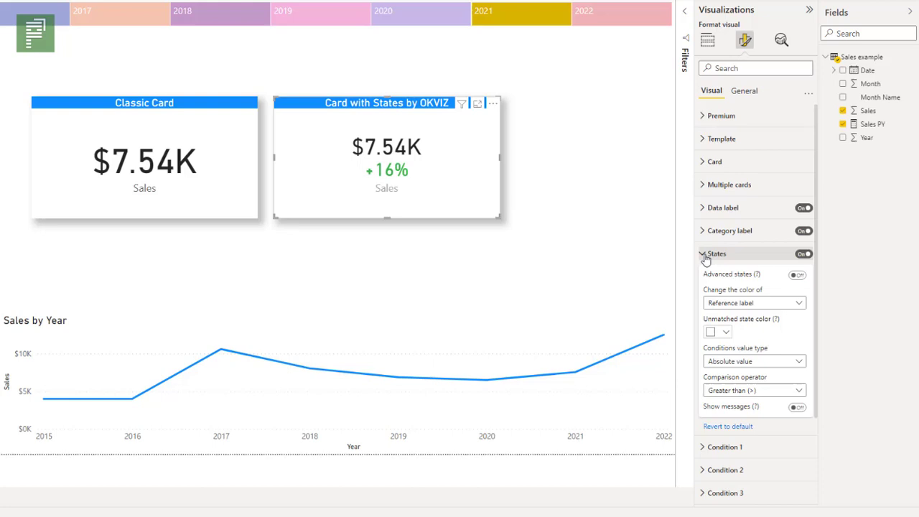
pyautogui.moveTo(770, 275)
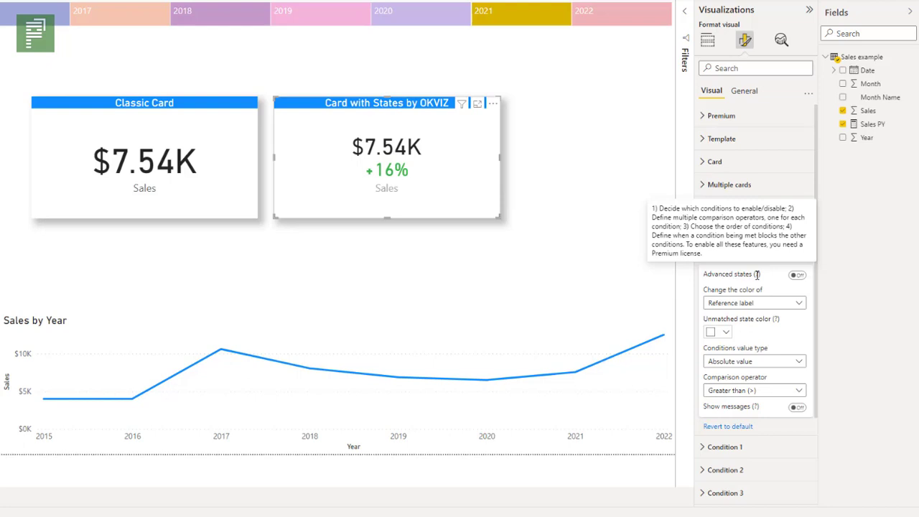
pyautogui.click(797, 276)
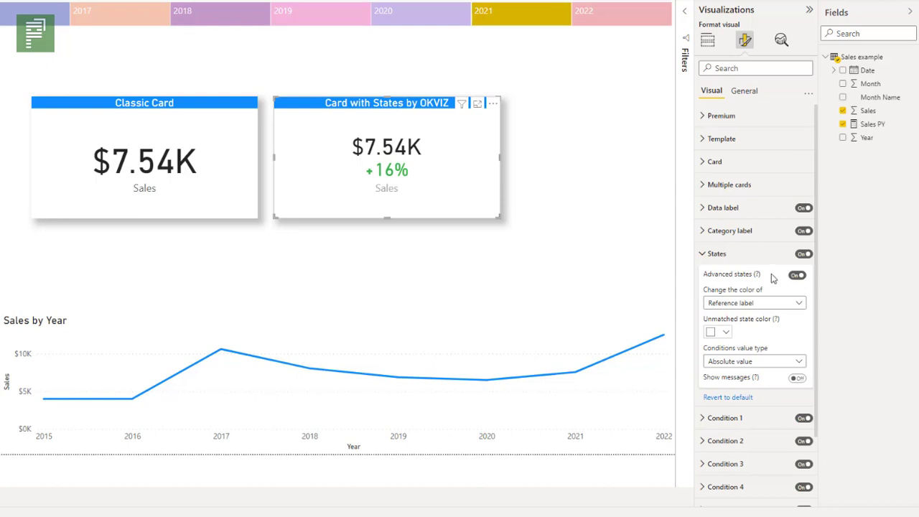
# Collapse States and expand Condition (Target), which colours green when [Sales] exceeds [Sales PY]
pyautogui.click(707, 260)
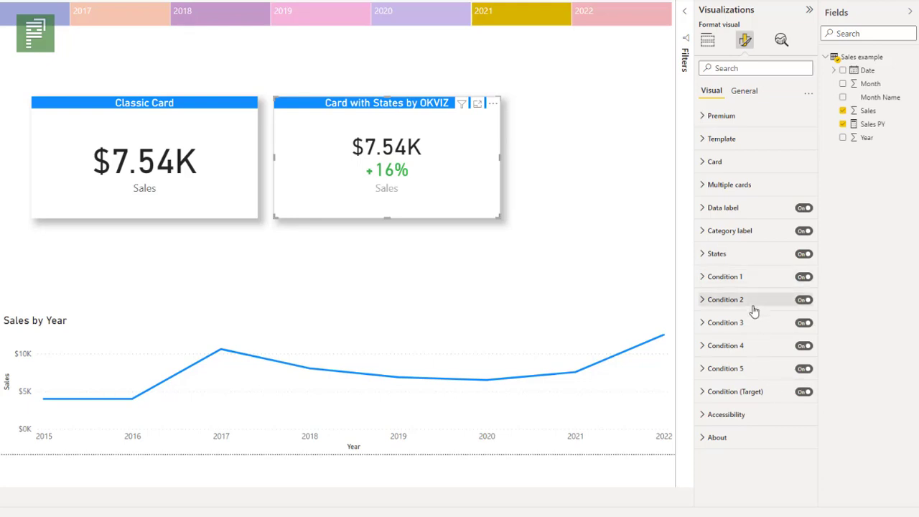
pyautogui.click(705, 371)
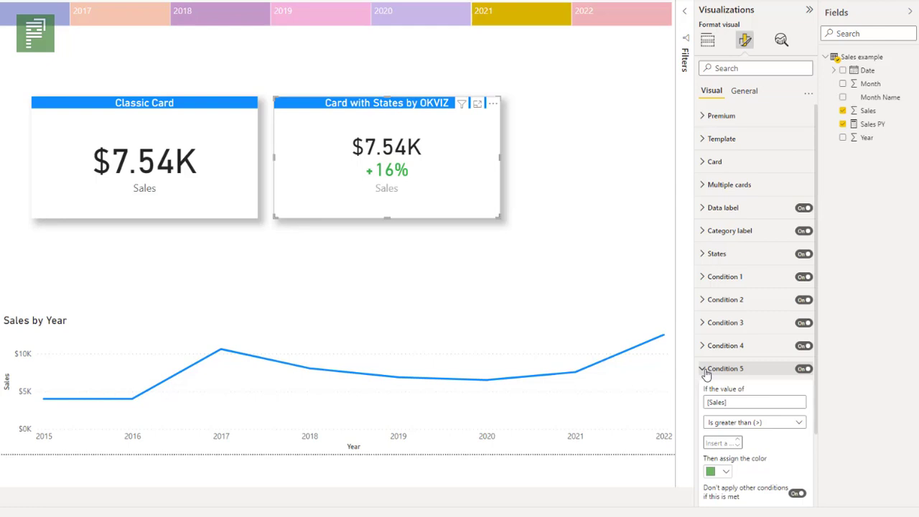
pyautogui.click(705, 371)
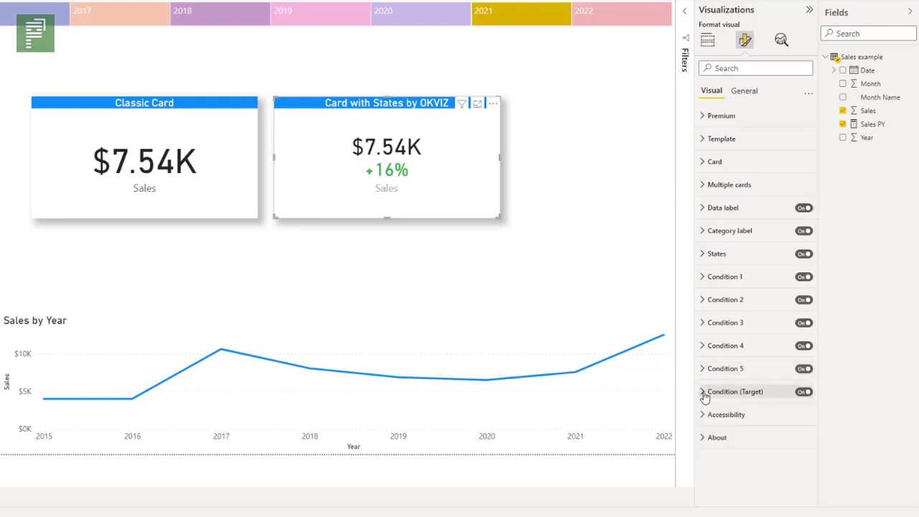
pyautogui.click(705, 392)
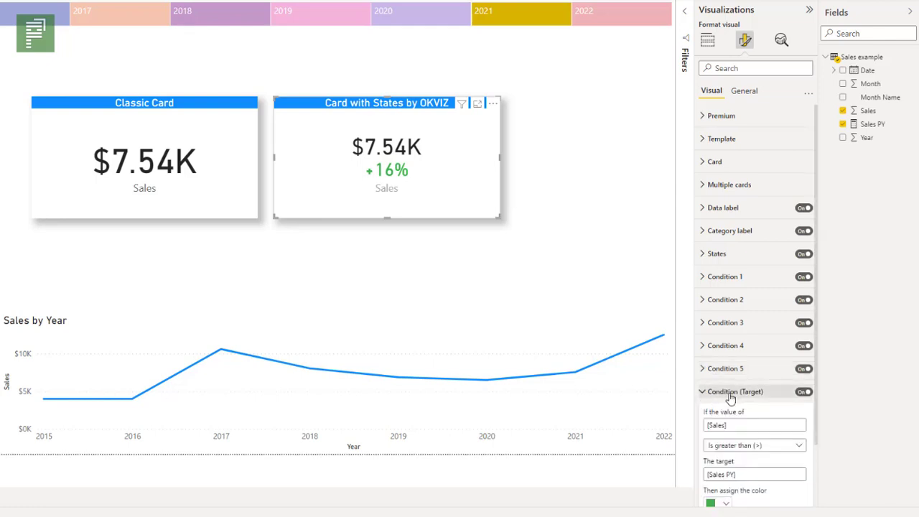
pyautogui.scroll(-3, 726, 406)
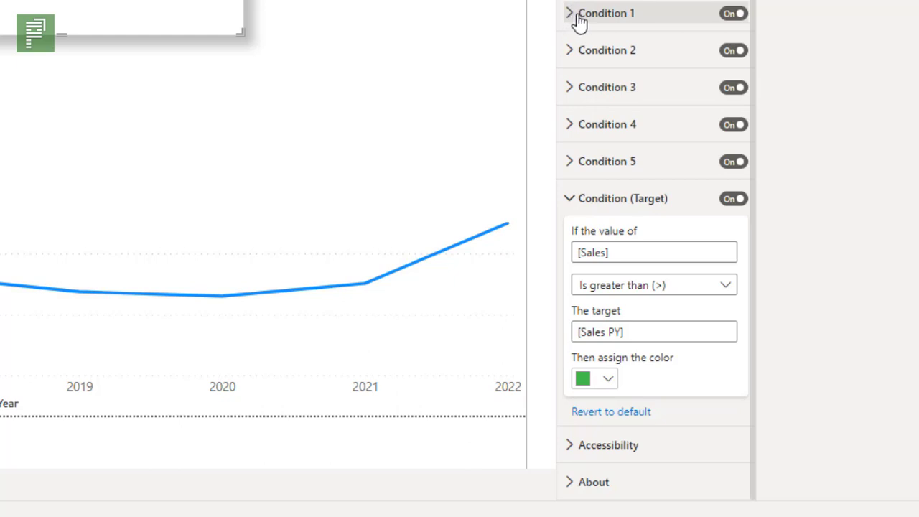
# Set Condition 1 to [Sales] less than or equal to 0, assigning red
pyautogui.click(579, 20)
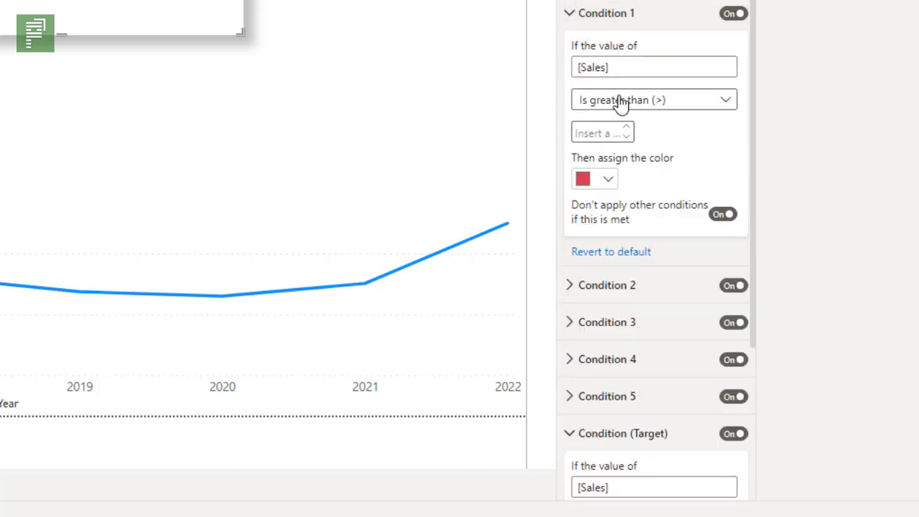
pyautogui.click(704, 108)
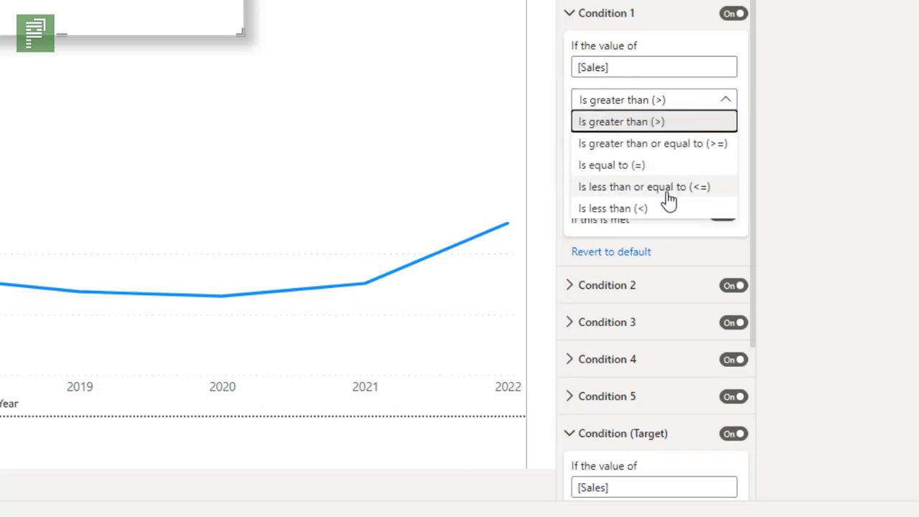
pyautogui.press('Escape')
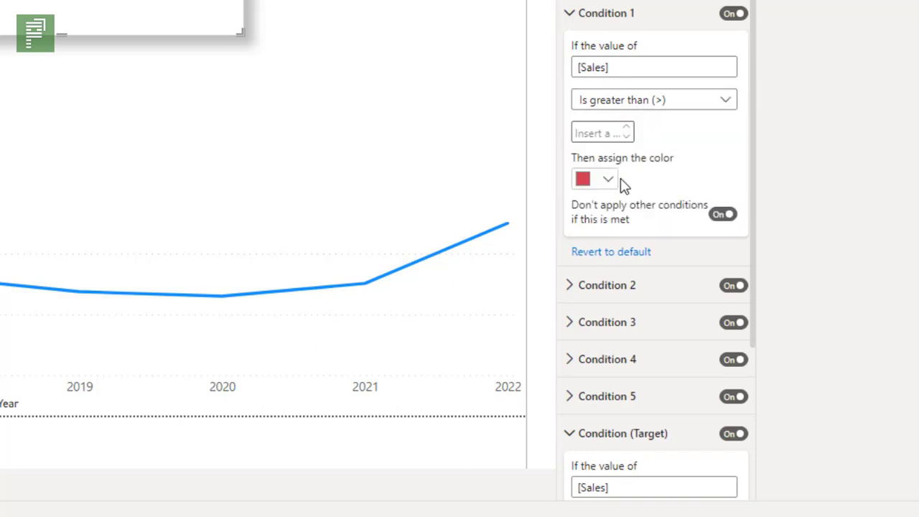
pyautogui.click(609, 135)
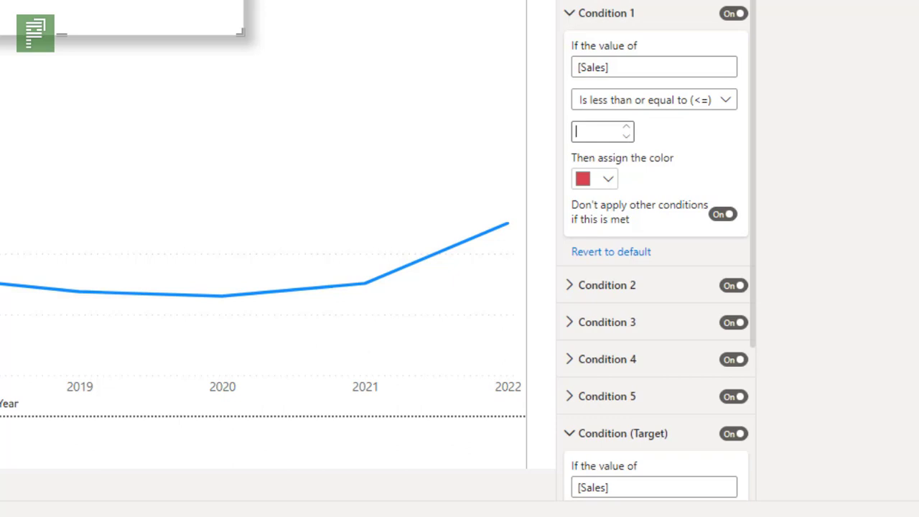
pyautogui.moveTo(911, 29); pyautogui.dragTo(614, 135)
pyautogui.click(615, 135)
pyautogui.click(600, 135)
pyautogui.doubleClick(600, 135)
pyautogui.click(648, 138)
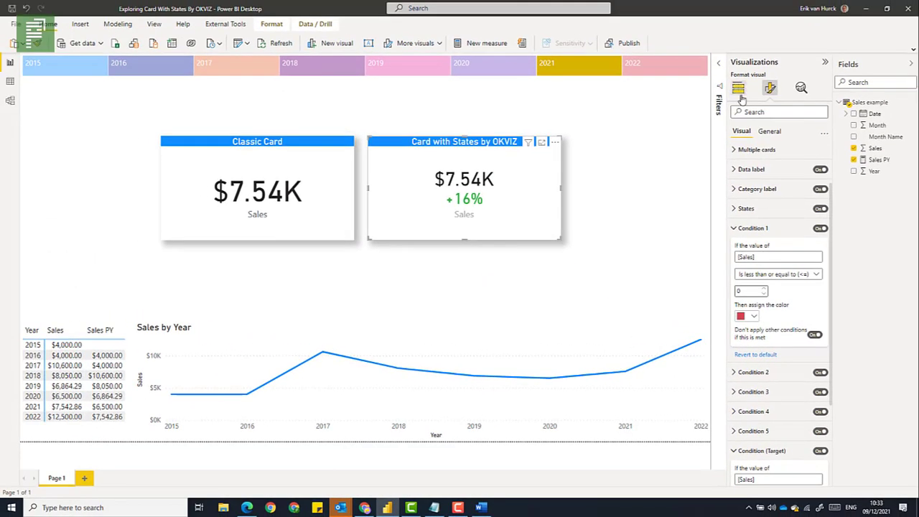
# Add Sales PY to the card's fields and inspect Condition 1's comparison value
pyautogui.click(738, 87)
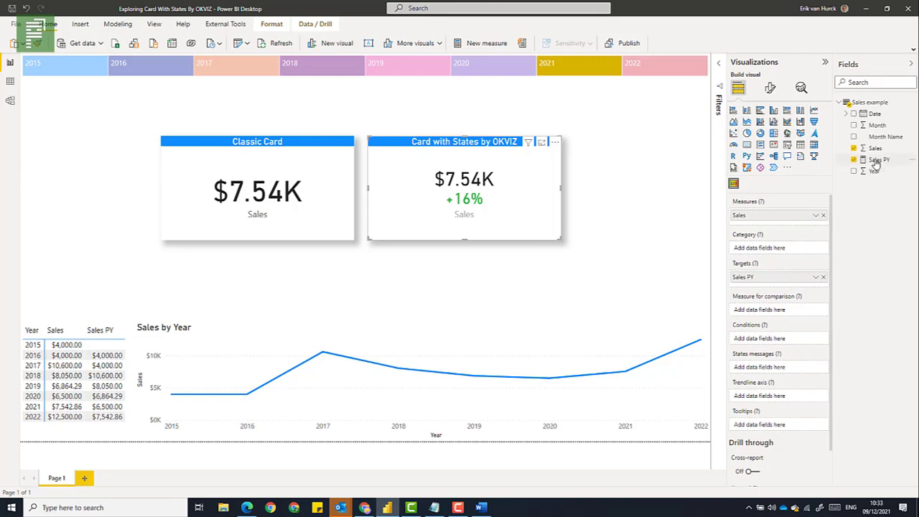
pyautogui.moveTo(878, 160); pyautogui.dragTo(781, 316)
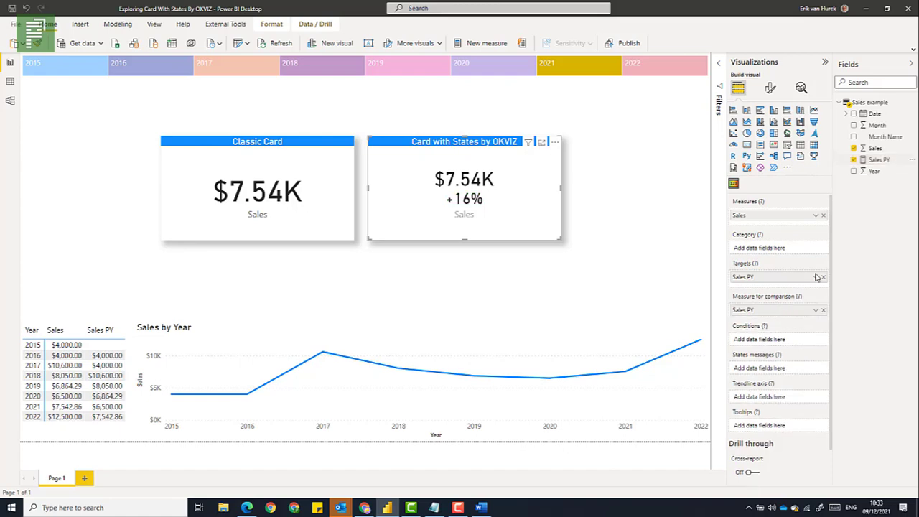
pyautogui.moveTo(878, 160); pyautogui.dragTo(776, 334)
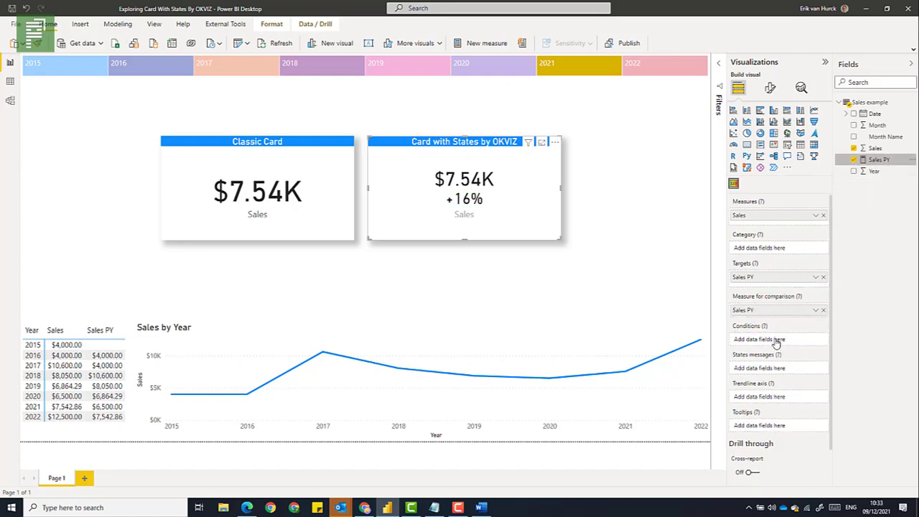
pyautogui.click(771, 88)
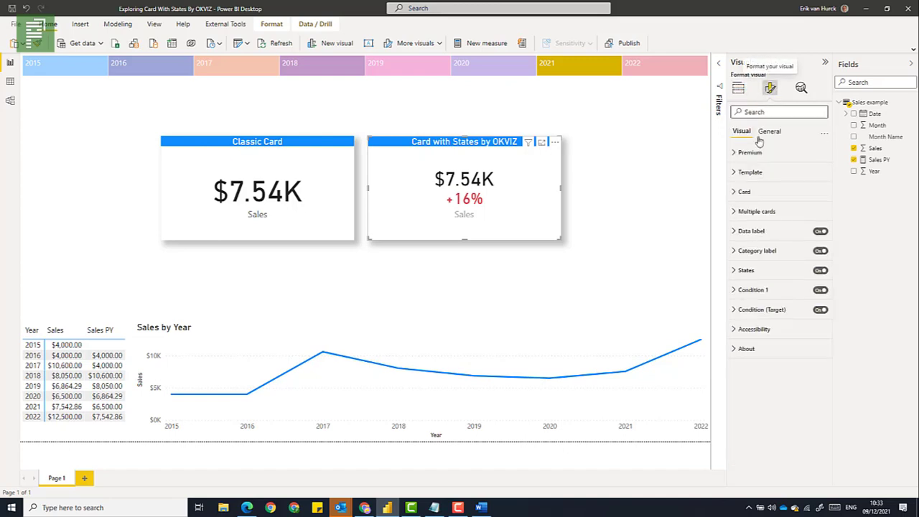
pyautogui.click(735, 290)
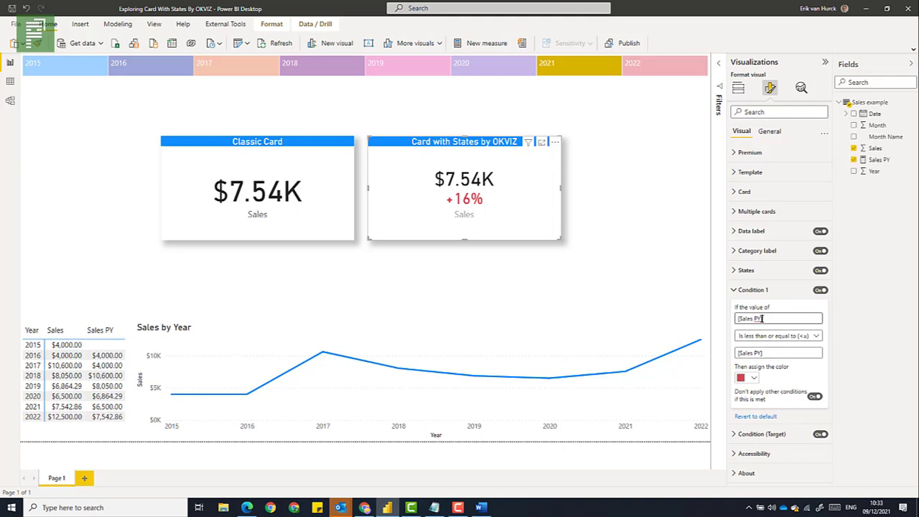
pyautogui.moveTo(762, 318); pyautogui.dragTo(747, 318)
pyautogui.click(752, 318)
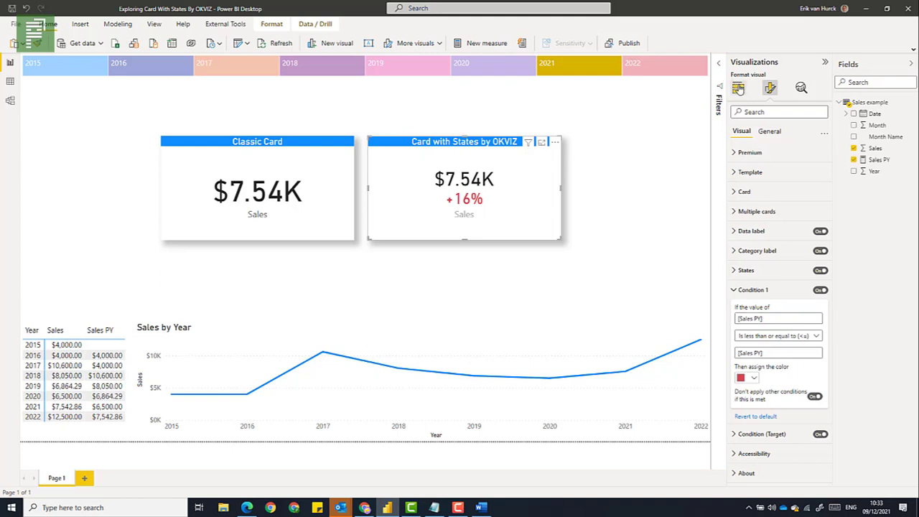
# Replace Sales PY with Sales as the measure for comparison, making Condition 1 [Sales] <= [Sales PY]
pyautogui.click(738, 87)
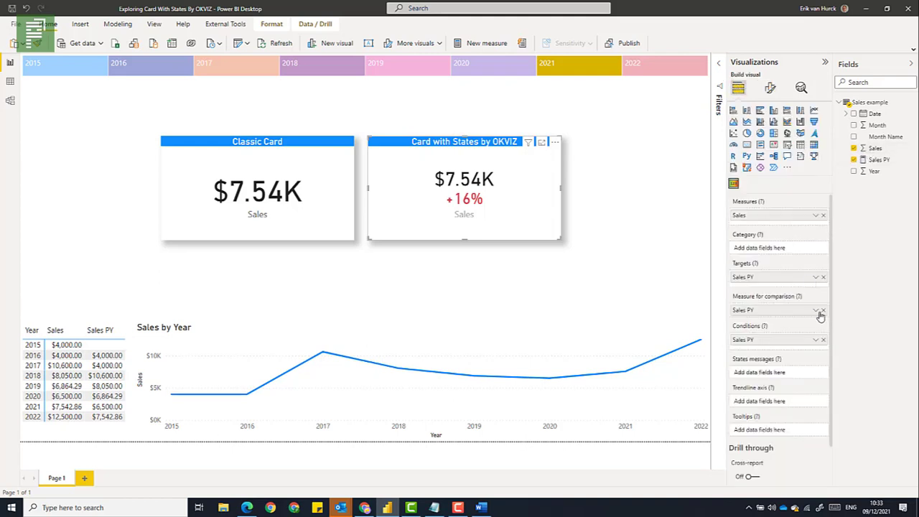
pyautogui.click(823, 312)
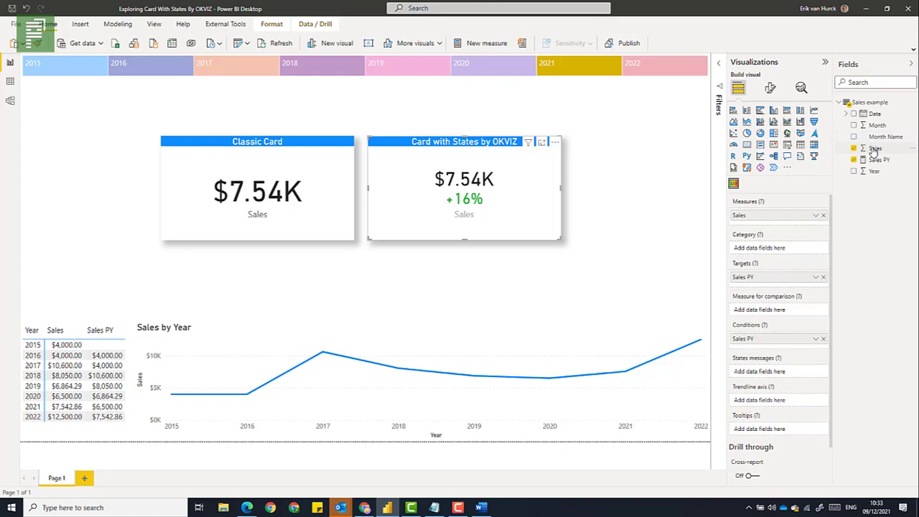
pyautogui.moveTo(875, 148); pyautogui.dragTo(789, 314)
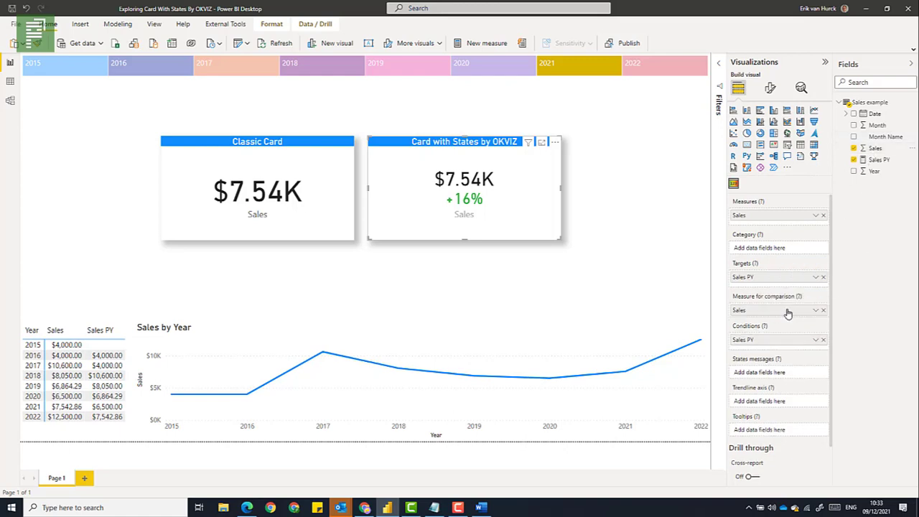
pyautogui.click(770, 88)
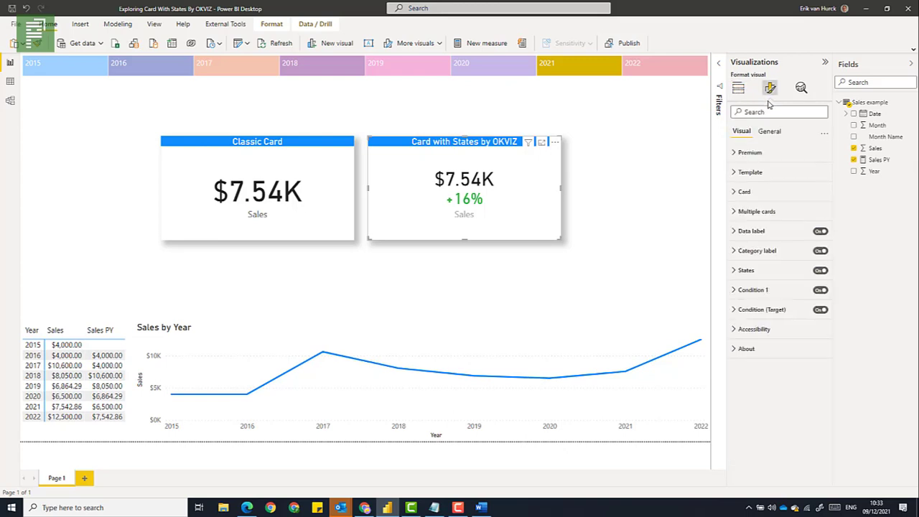
pyautogui.click(737, 291)
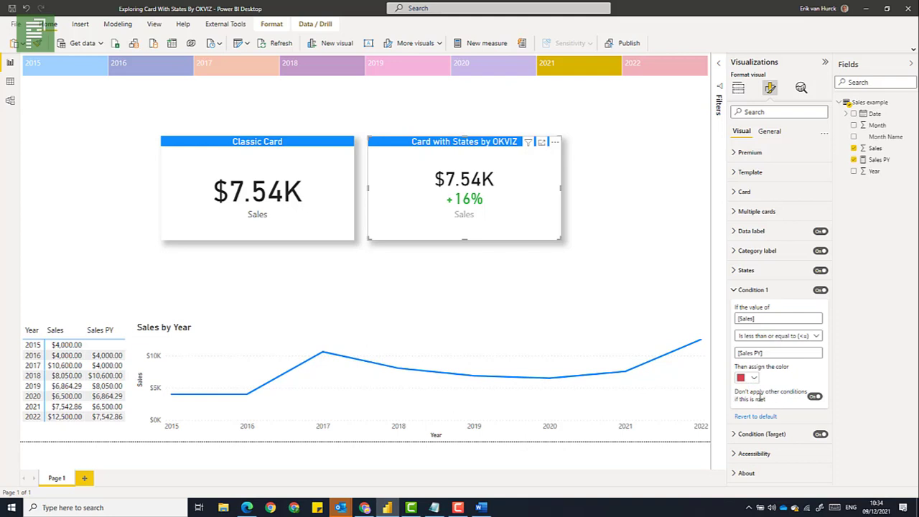
# Review the Condition (Target) rule, then collapse it and Condition 1
pyautogui.click(743, 435)
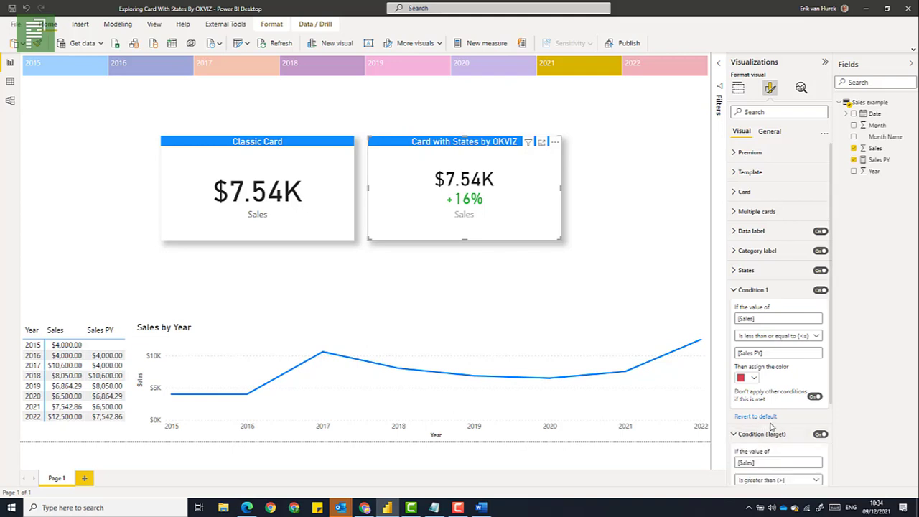
pyautogui.scroll(-3, 741, 431)
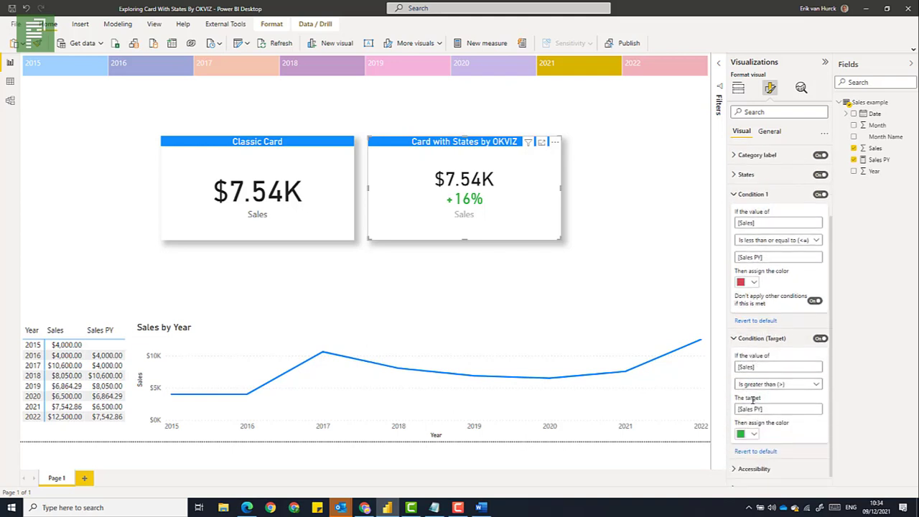
pyautogui.scroll(3, 739, 241)
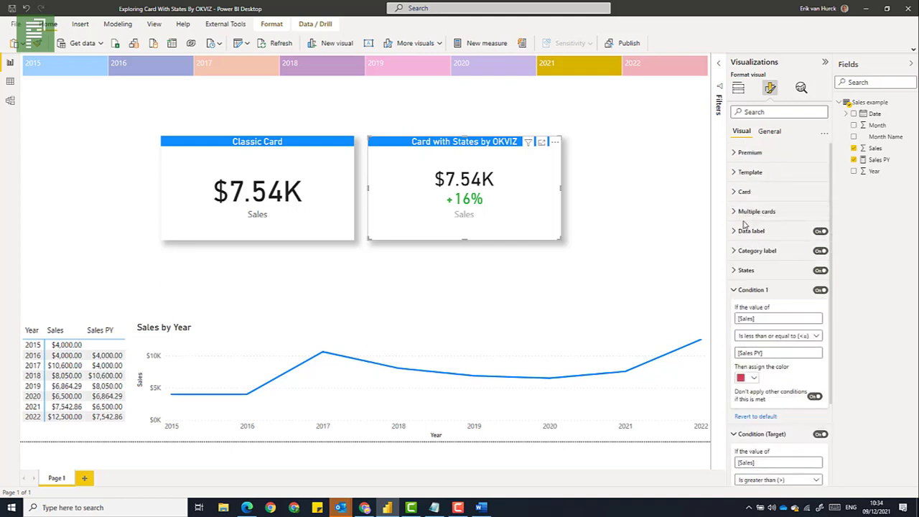
pyautogui.click(739, 290)
pyautogui.click(735, 312)
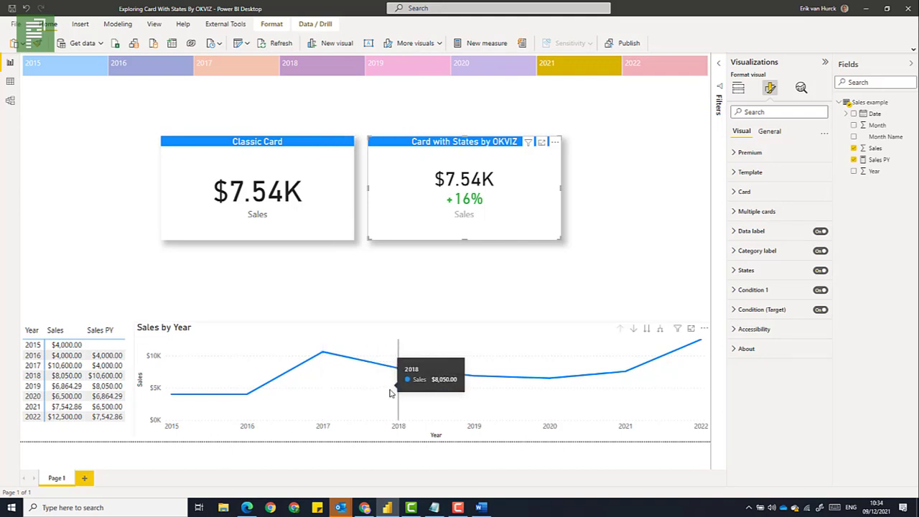
# Filter the report to 2018 so the card shows $8.05K with a red -24%, and select the card
pyautogui.click(354, 73)
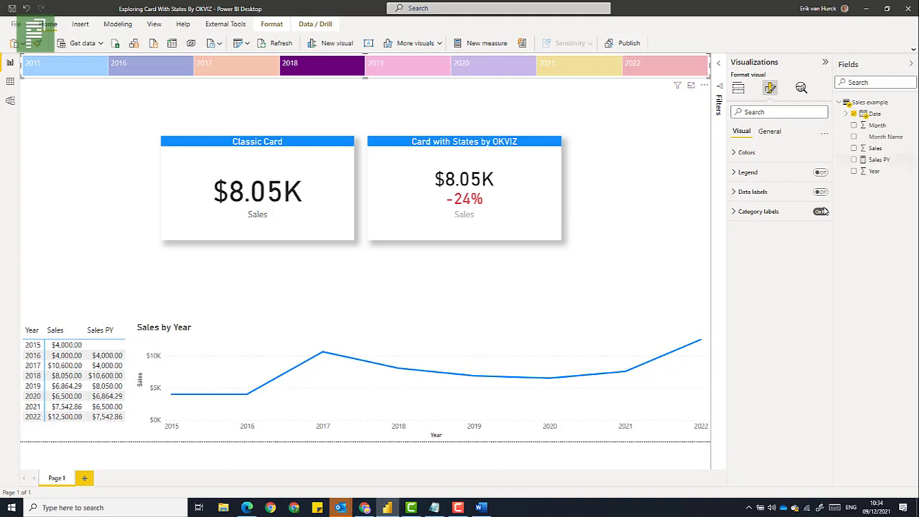
pyautogui.click(552, 228)
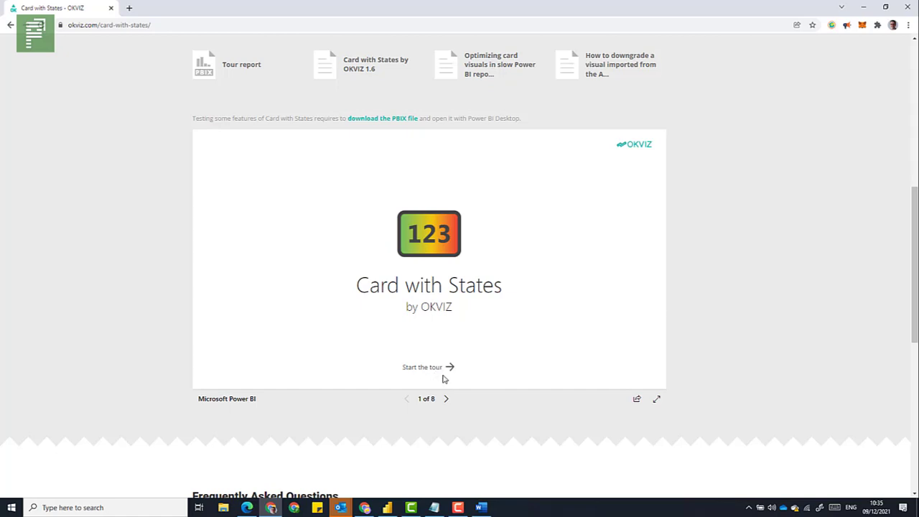
# Start the tour and try the Smartwatch, Tablet and Computer states in the Product type demo
pyautogui.click(446, 399)
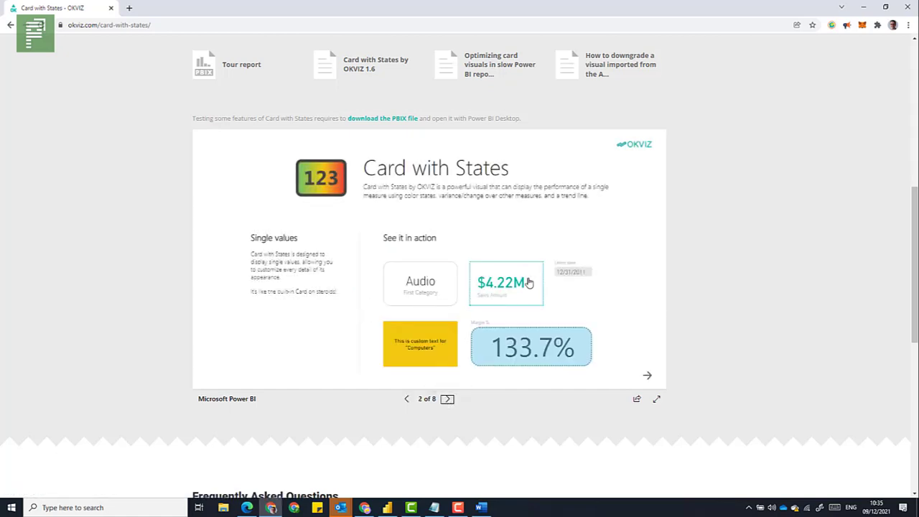
pyautogui.click(446, 399)
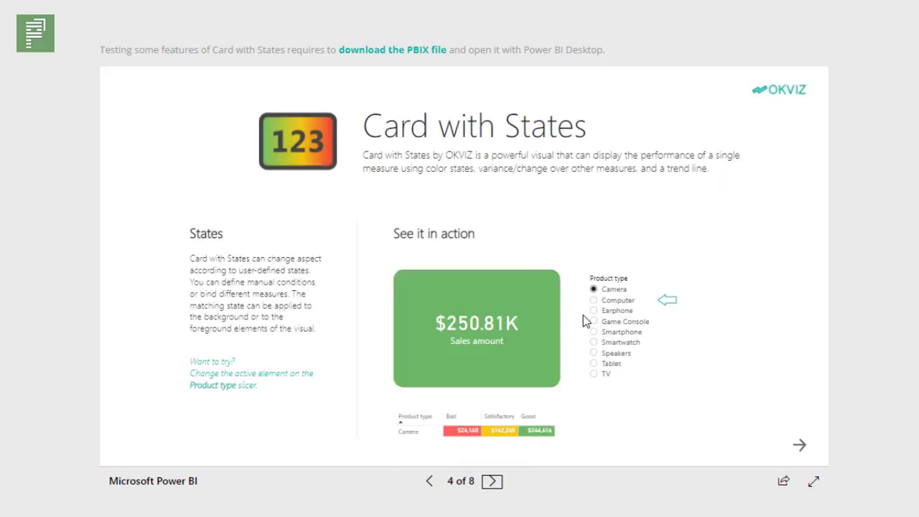
pyautogui.click(593, 342)
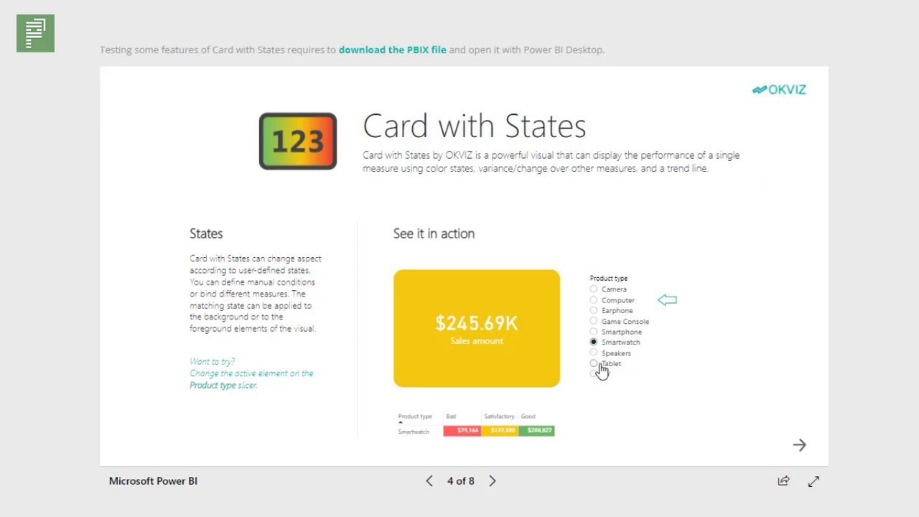
pyautogui.click(595, 365)
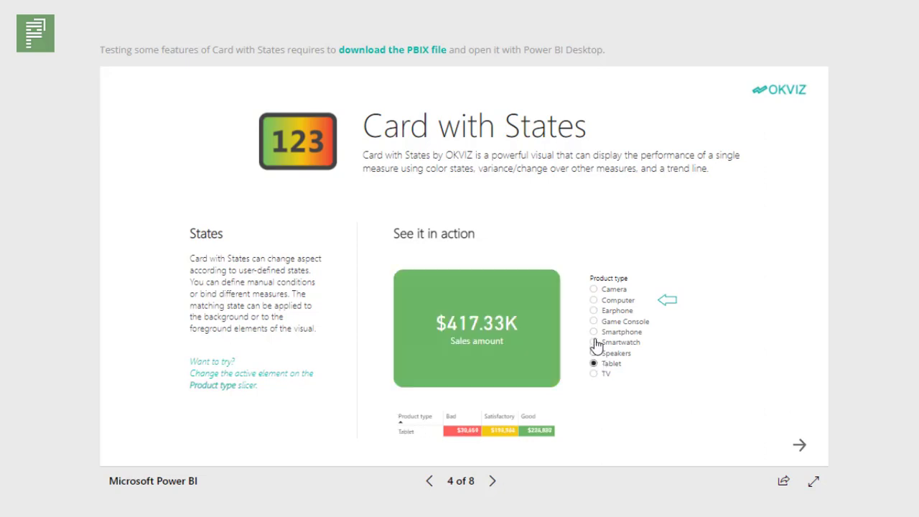
pyautogui.click(594, 300)
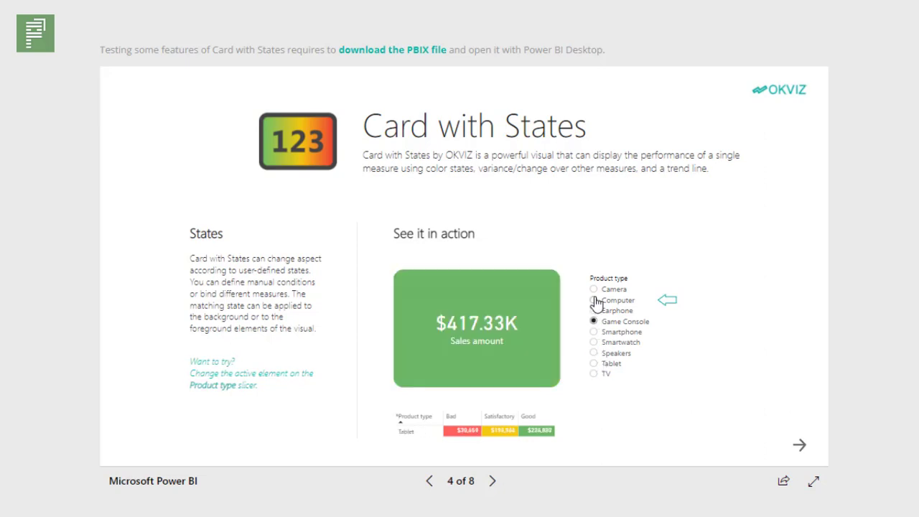
# Advance past the Trendline page to the Multiple cards page, 6 of 8
pyautogui.click(493, 482)
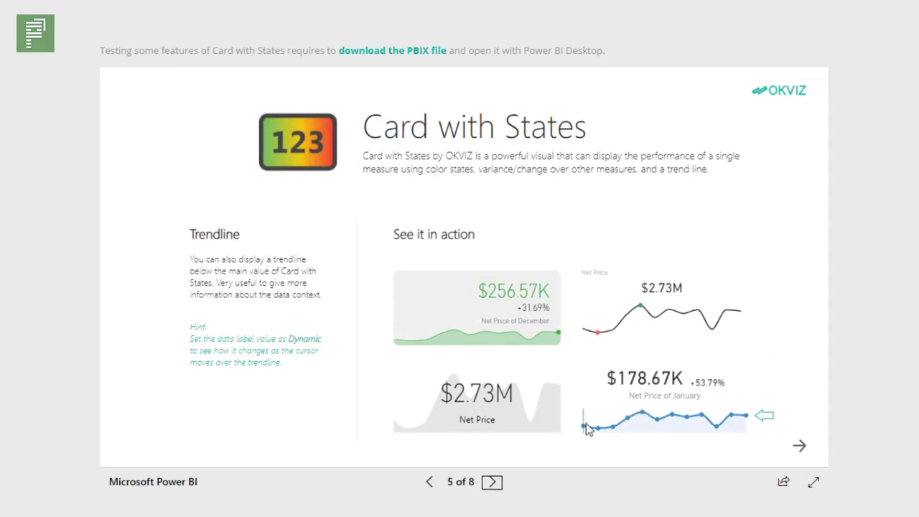
pyautogui.moveTo(610, 430)
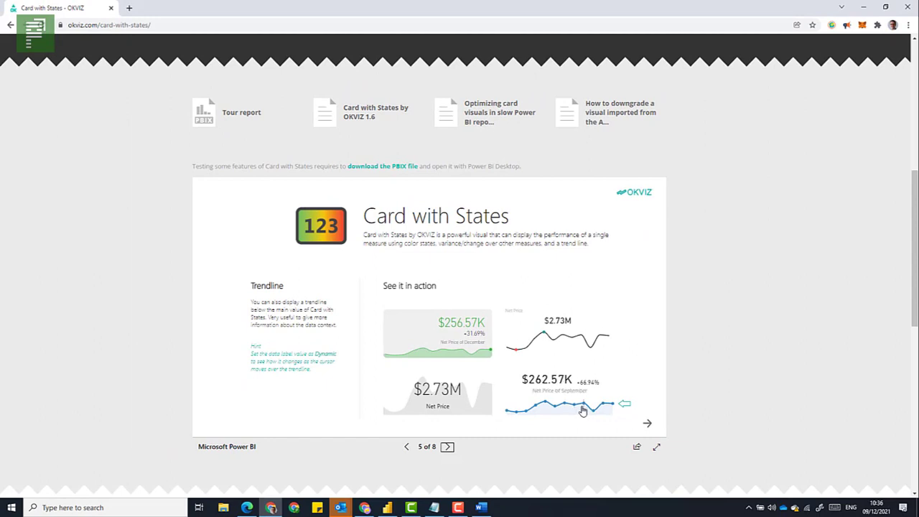
pyautogui.click(444, 446)
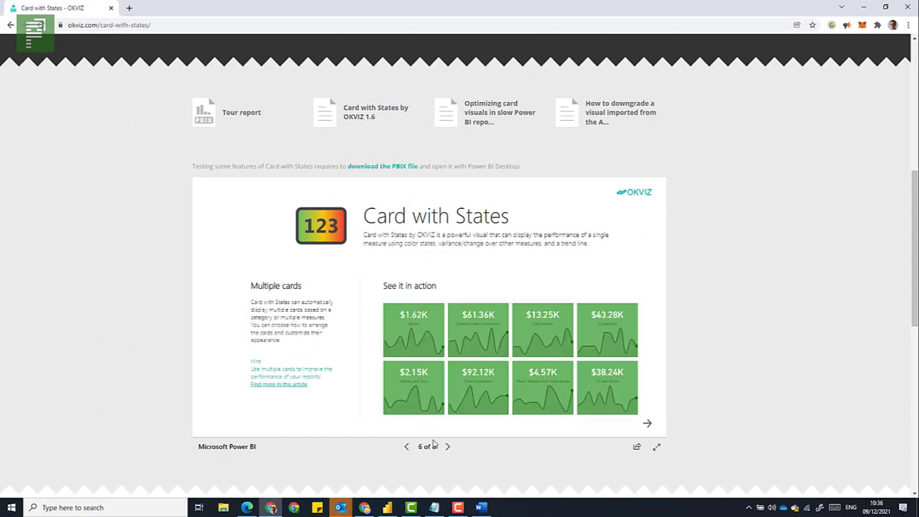